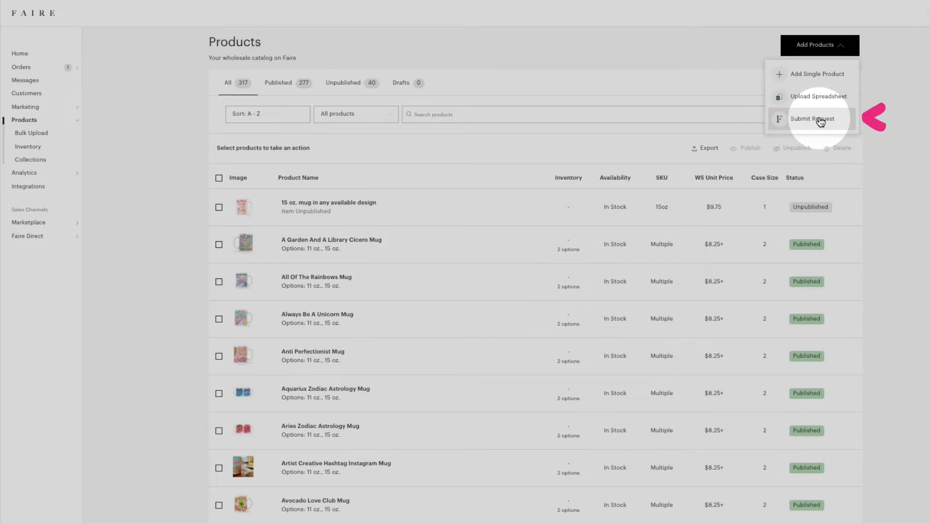
Step: Start a new single product listing and name it "Weirdo Mug"
click(829, 75)
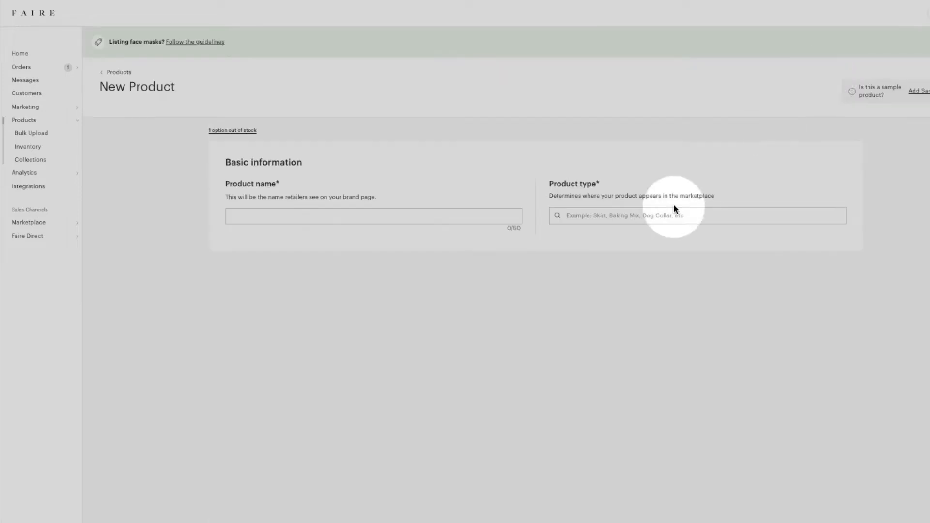
click(350, 218)
text(Wer)
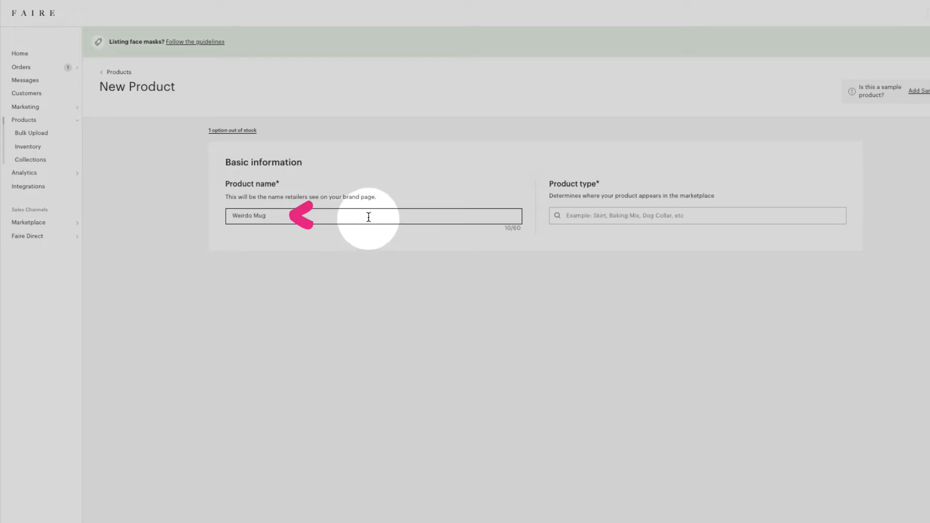
Step: Search the product types for "sweatshirt" and browse the Women and Home Decor subcategories in the full product type list
click(609, 215)
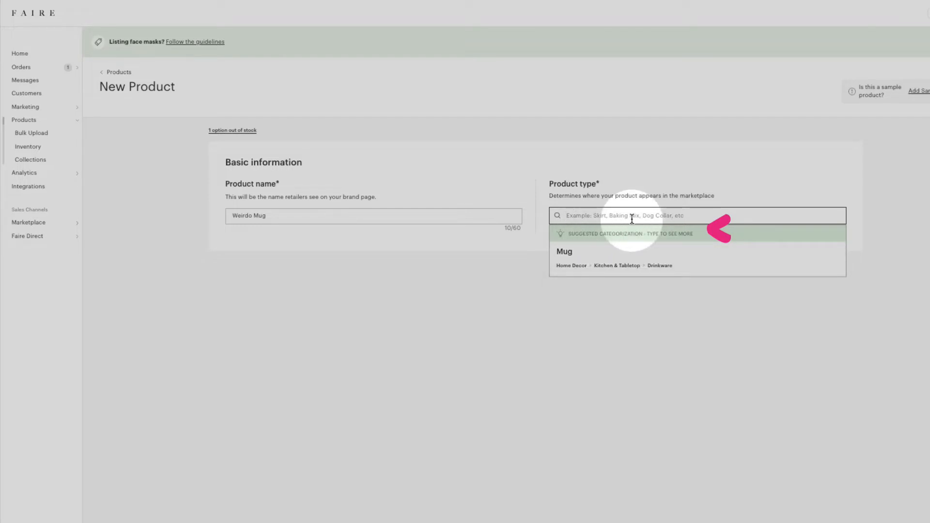
text(sw)
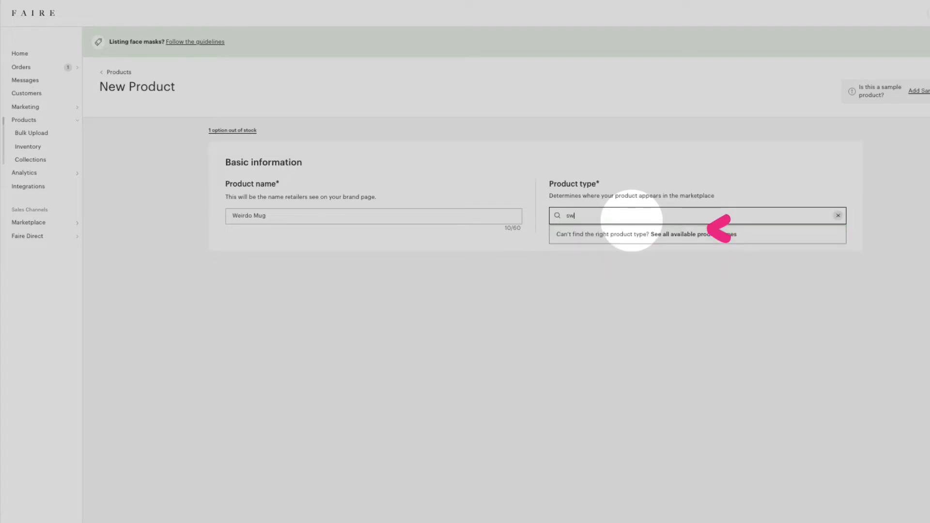
text(eatshirt)
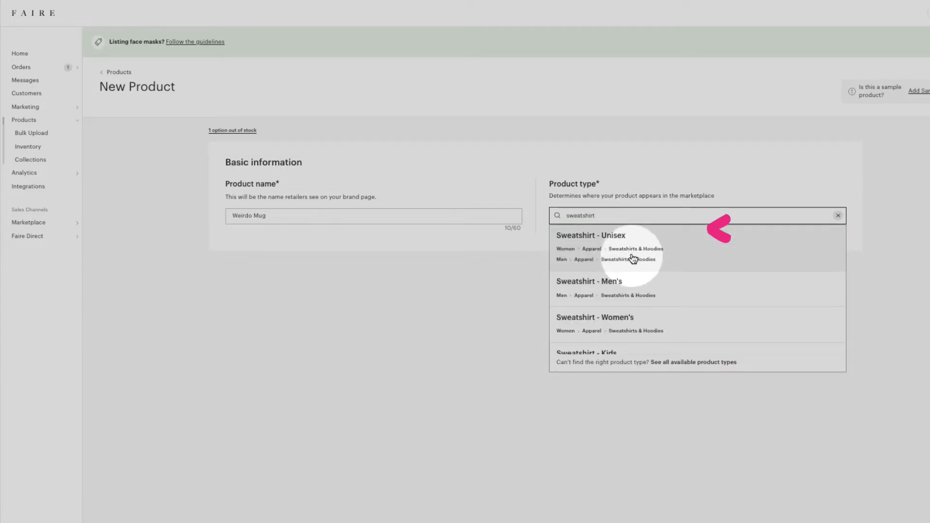
click(686, 363)
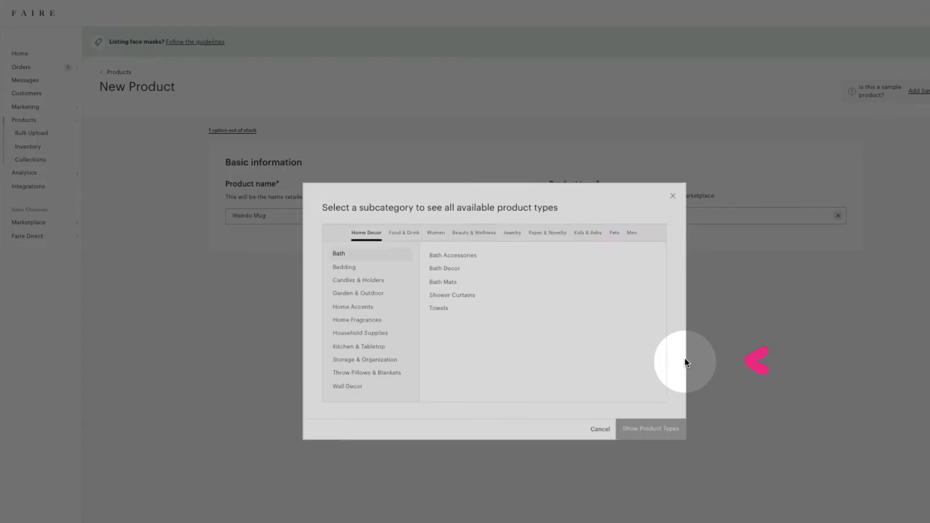
click(467, 234)
click(435, 233)
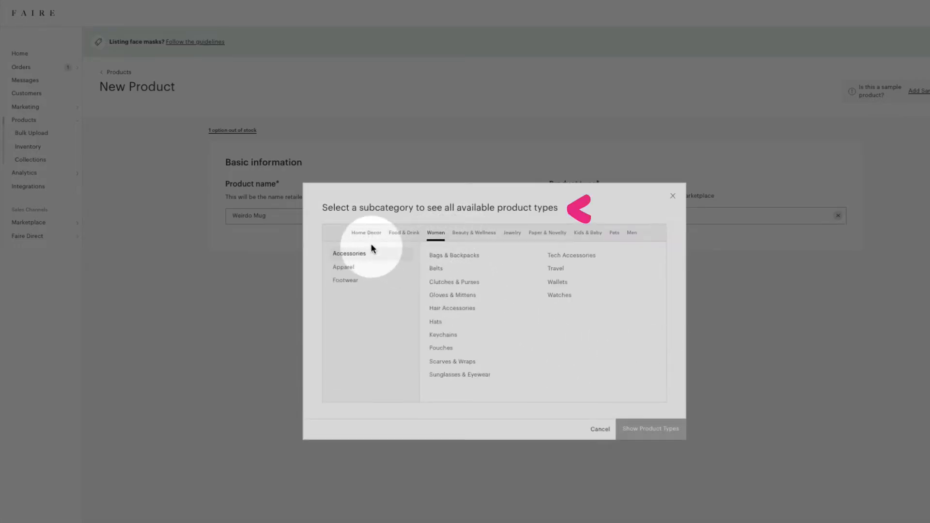
click(366, 233)
click(345, 281)
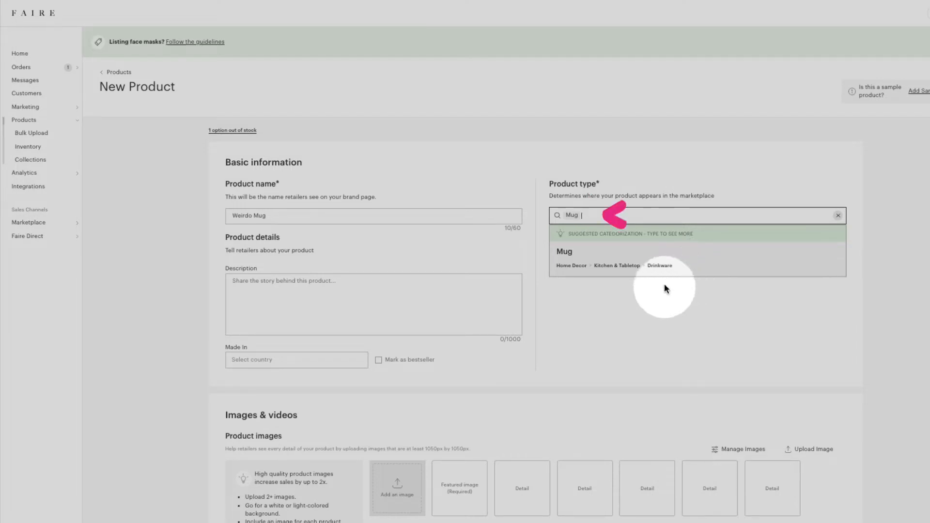
Step: Set the product type to the suggested Mug category under Home Decor, Kitchen & Tabletop, Drinkware
click(648, 281)
click(592, 216)
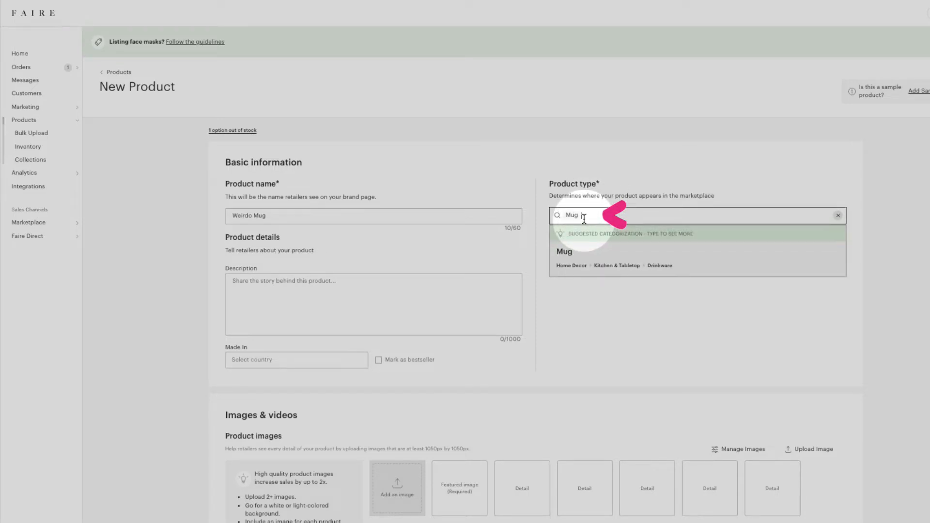
click(601, 265)
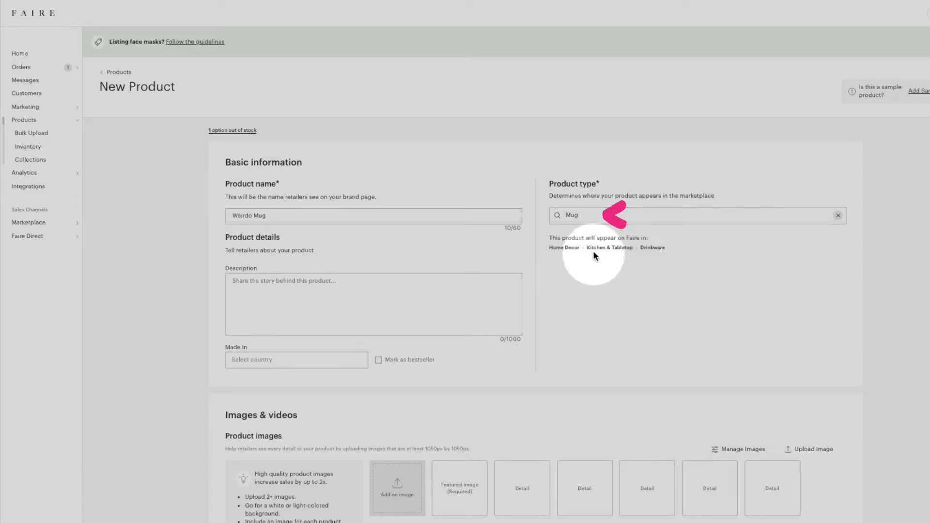
Step: Enter "description of y mug" as the product description and set the country of manufacture to United States of America
scroll(428, 336, down, 1)
click(393, 273)
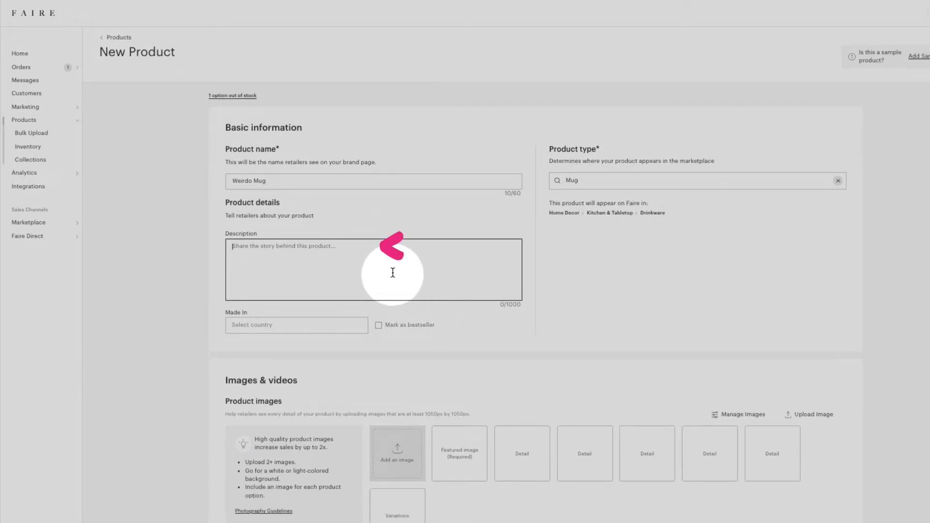
text(description of y mug)
click(326, 326)
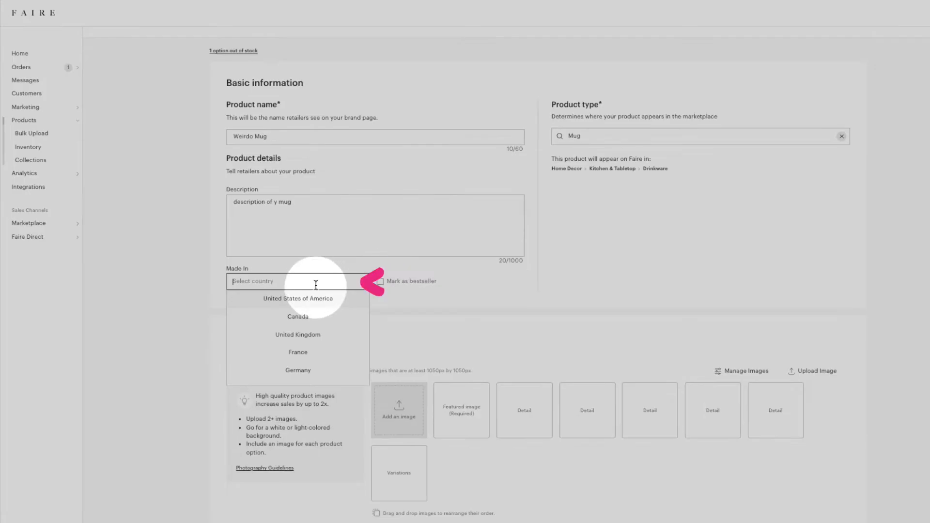
click(315, 301)
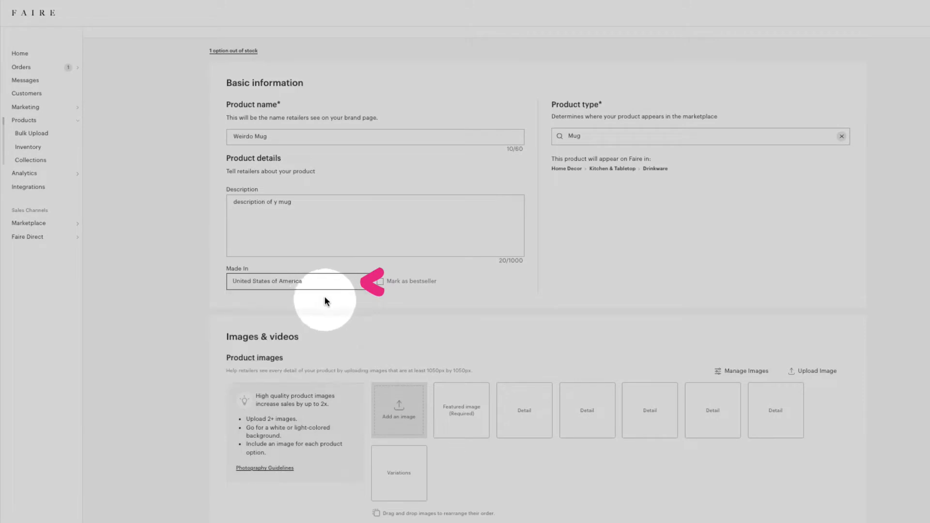
click(383, 283)
click(382, 284)
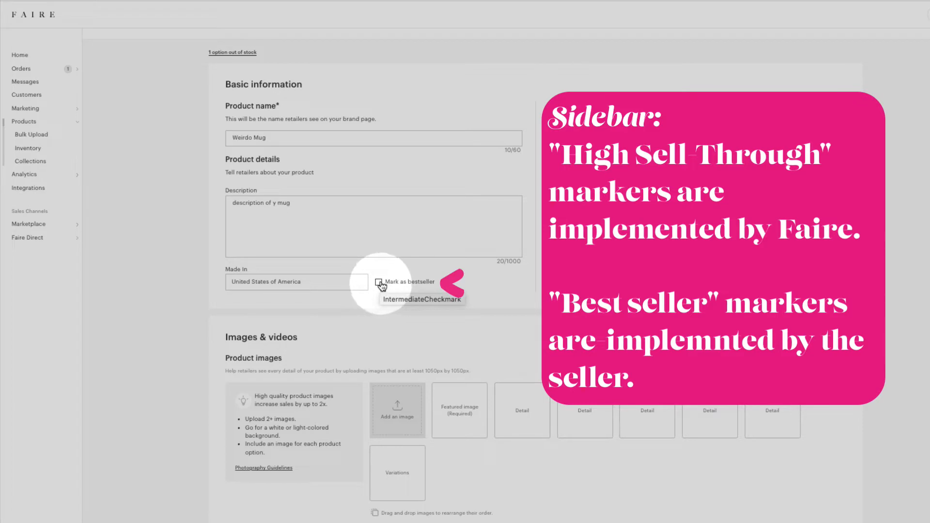
click(381, 286)
click(380, 283)
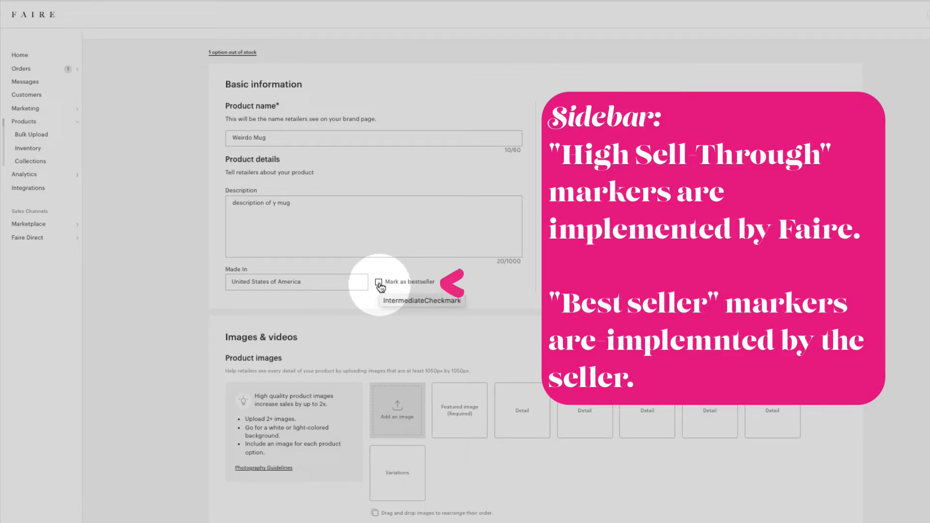
Step: Indicate below the image and video sections that the product comes in multiple options
scroll(379, 282, down, 1)
scroll(397, 329, down, 2)
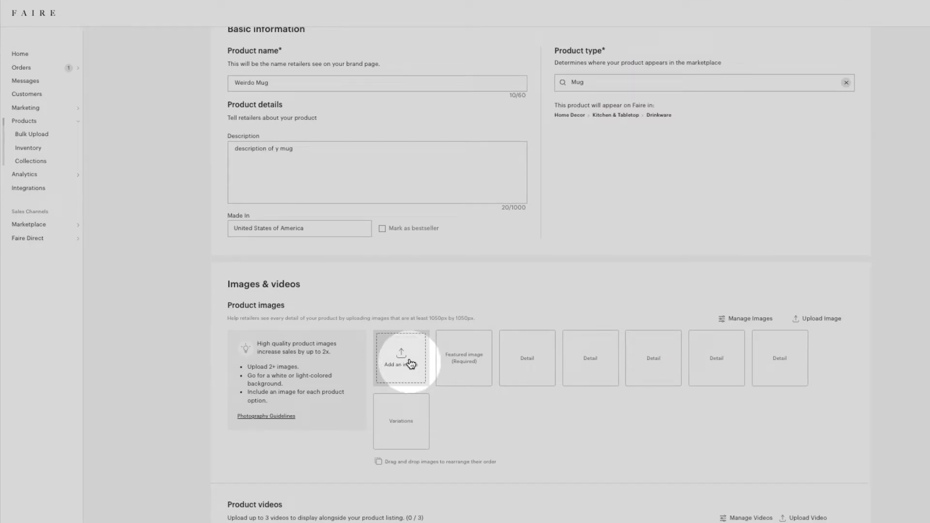
scroll(411, 364, down, 6)
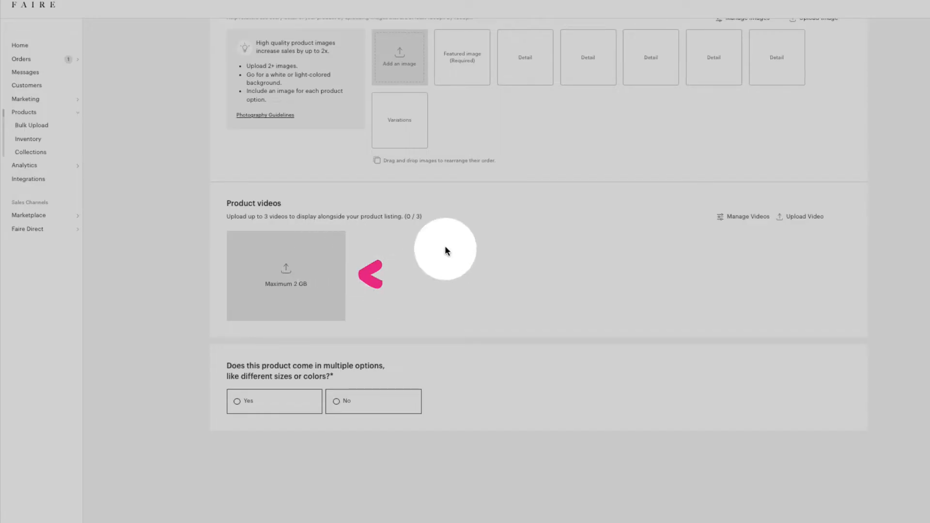
scroll(445, 250, down, 1)
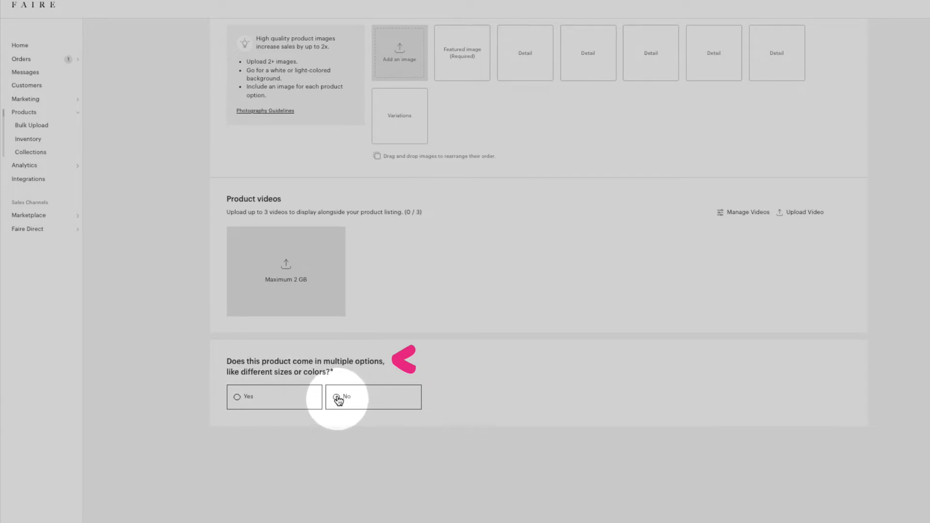
click(336, 398)
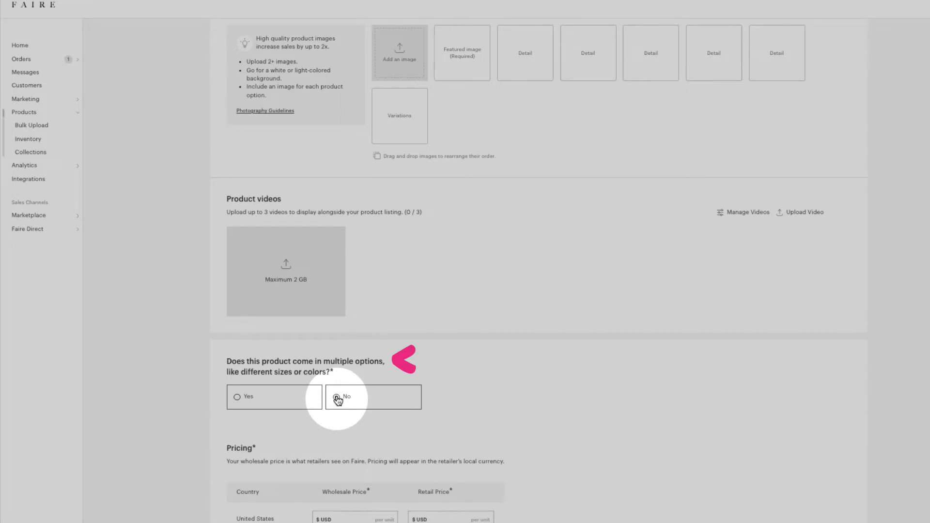
click(237, 397)
Step: Define the first product option as Size with the values "11 oz." and "15 oz."
click(425, 297)
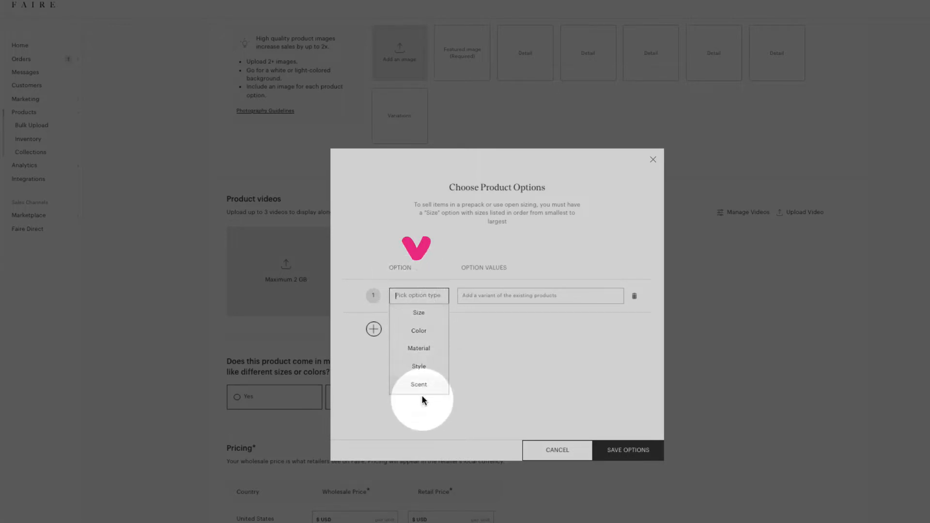
click(418, 313)
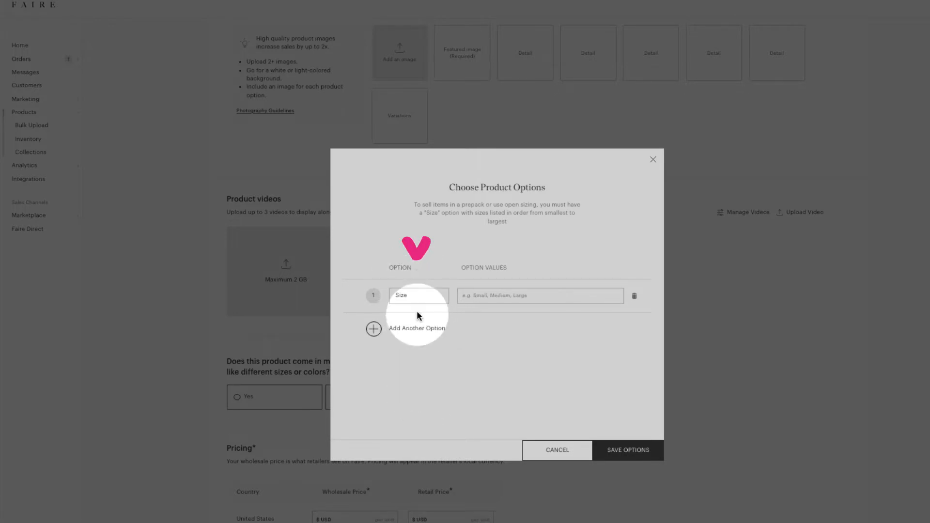
click(465, 296)
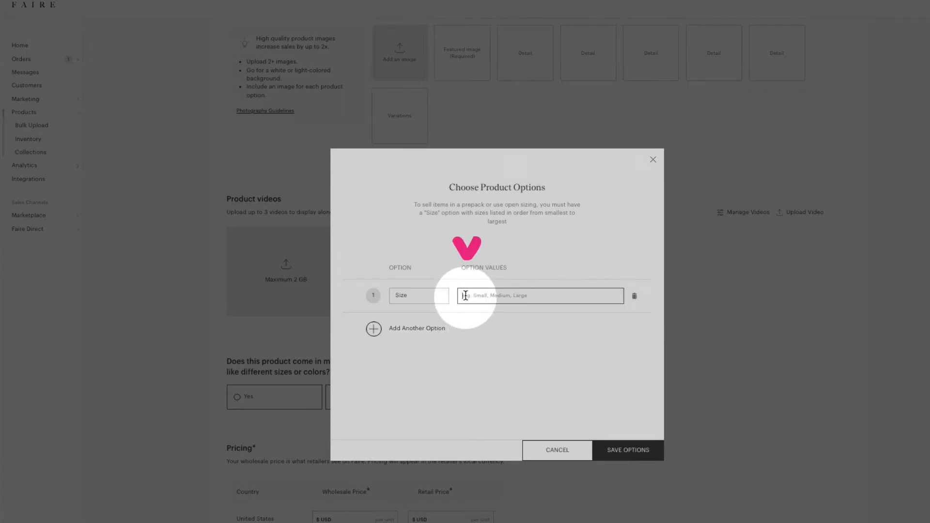
text(11 oz.)
key(Return)
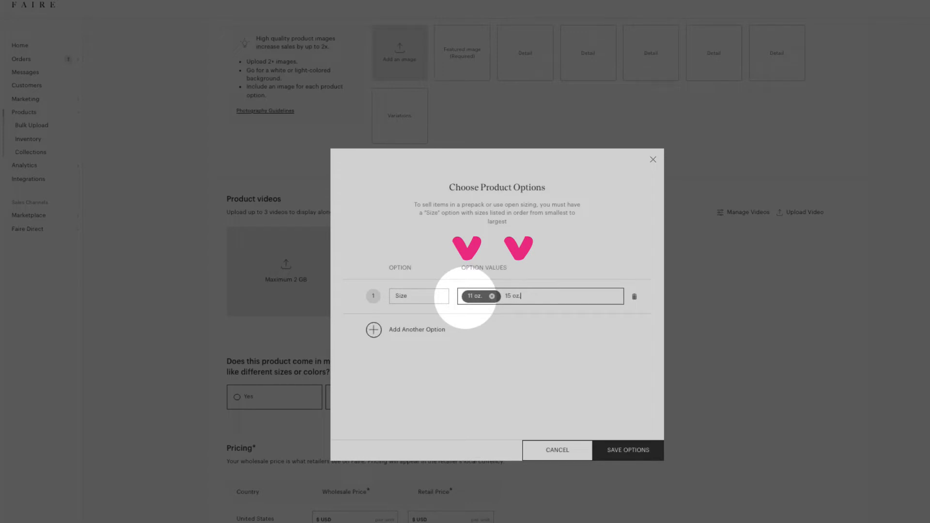
key(Return)
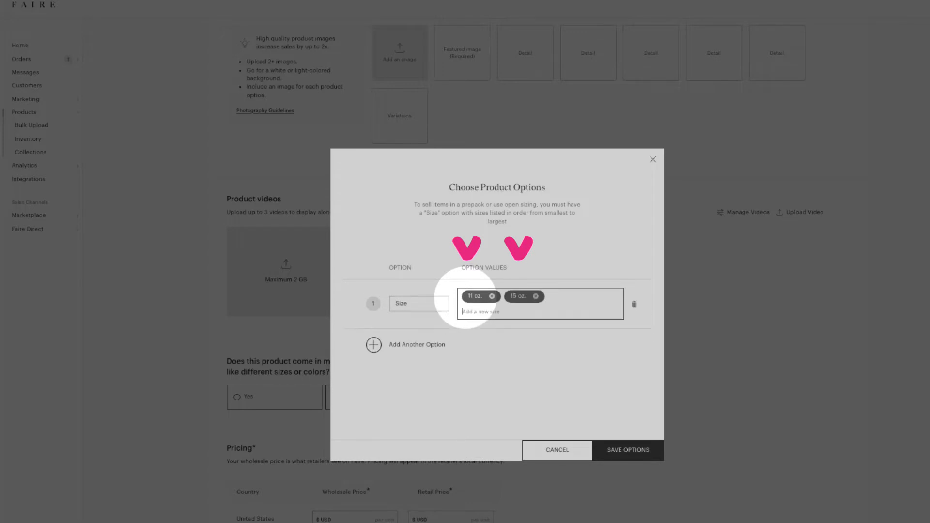
Step: Add a second option, Color, with the values "purple" and "black", and save the product options
click(372, 344)
click(398, 332)
click(409, 349)
click(495, 329)
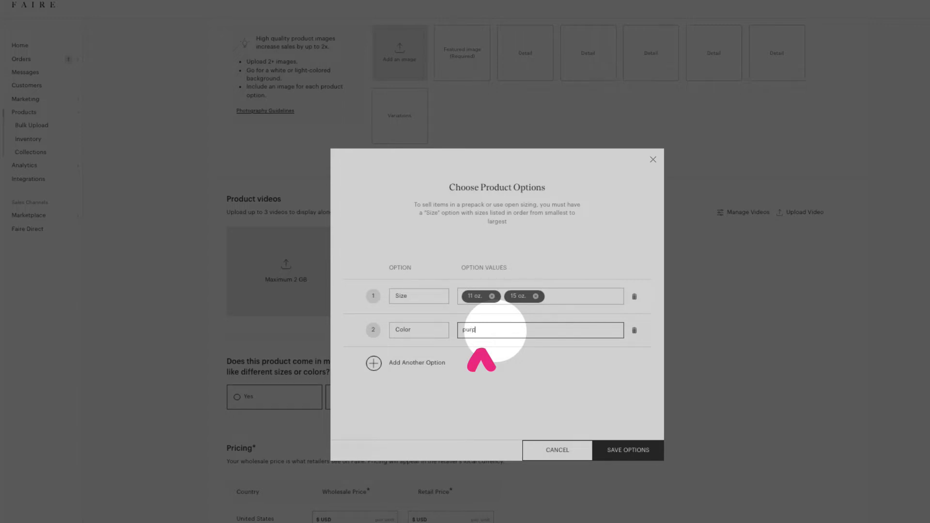
key(Return)
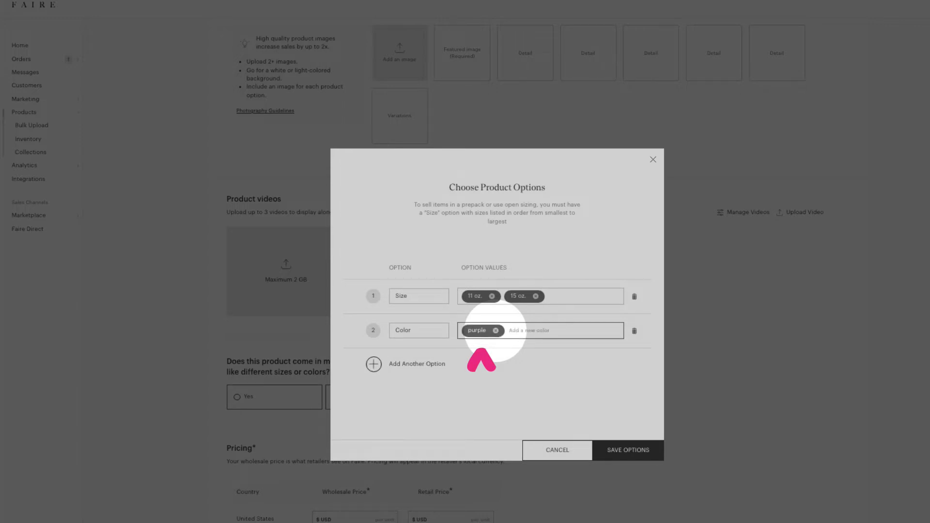
key(Return)
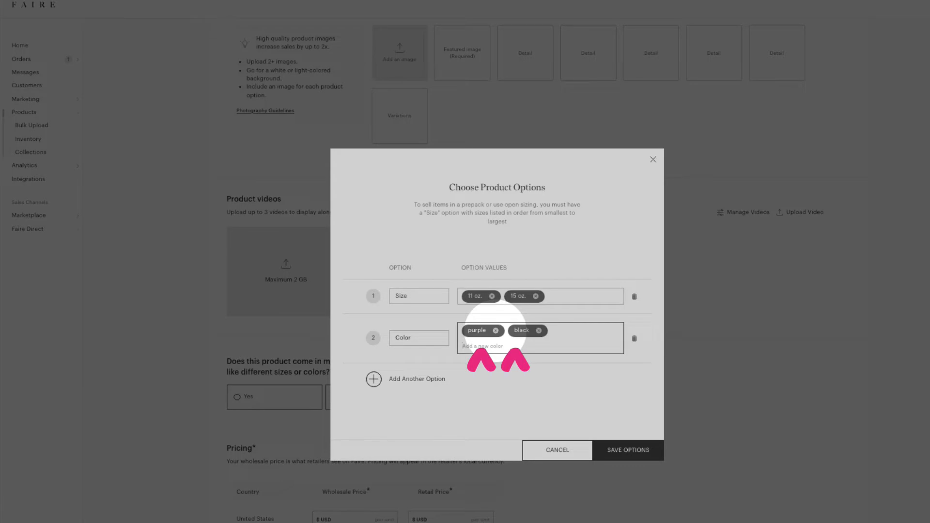
click(619, 450)
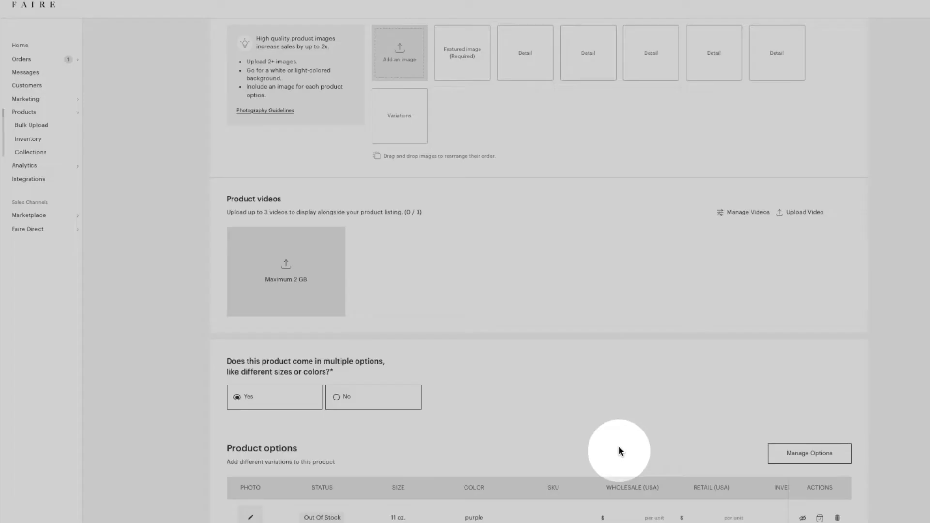
Step: Examine the SKU, wholesale, retail and inventory fields of the product variants and the available ways to sell the product
scroll(620, 450, down, 4)
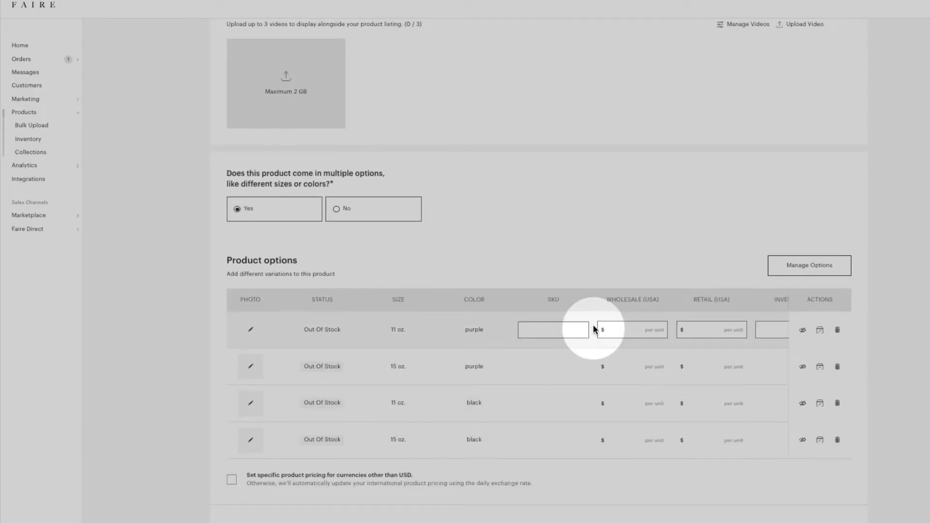
scroll(593, 329, down, 1)
click(537, 303)
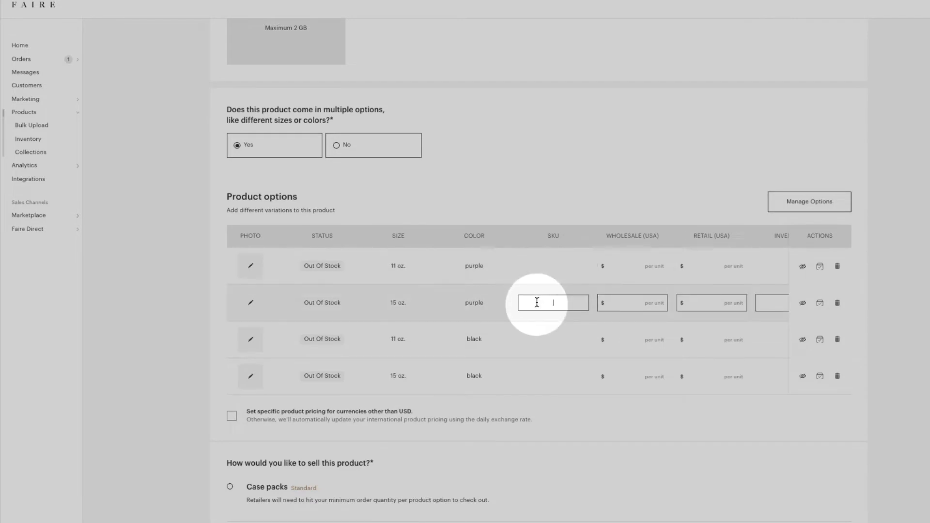
click(554, 342)
click(555, 373)
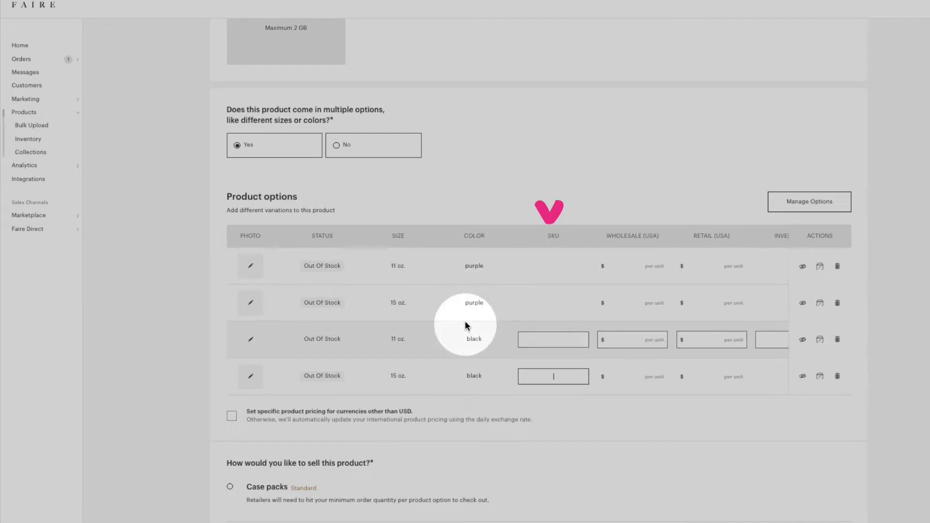
click(639, 272)
scroll(700, 320, right, 2)
scroll(701, 321, right, 3)
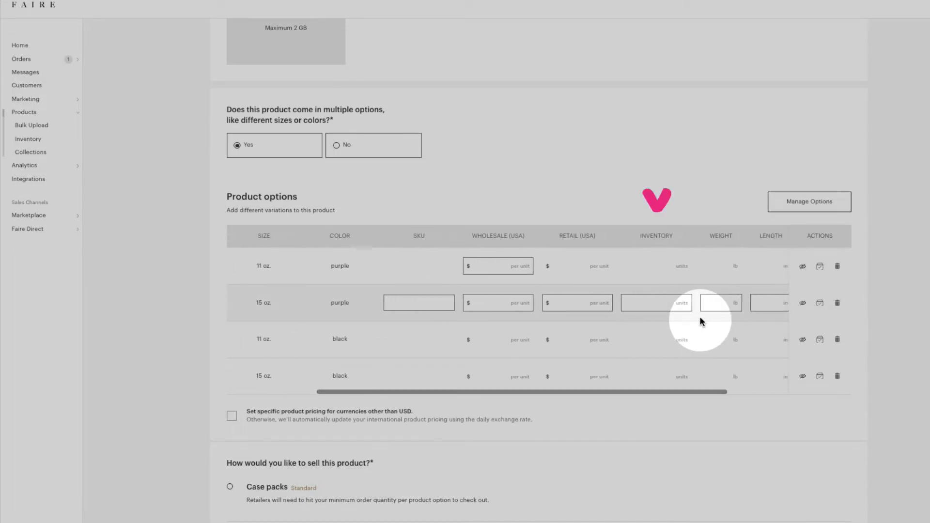
click(677, 305)
scroll(677, 304, down, 1)
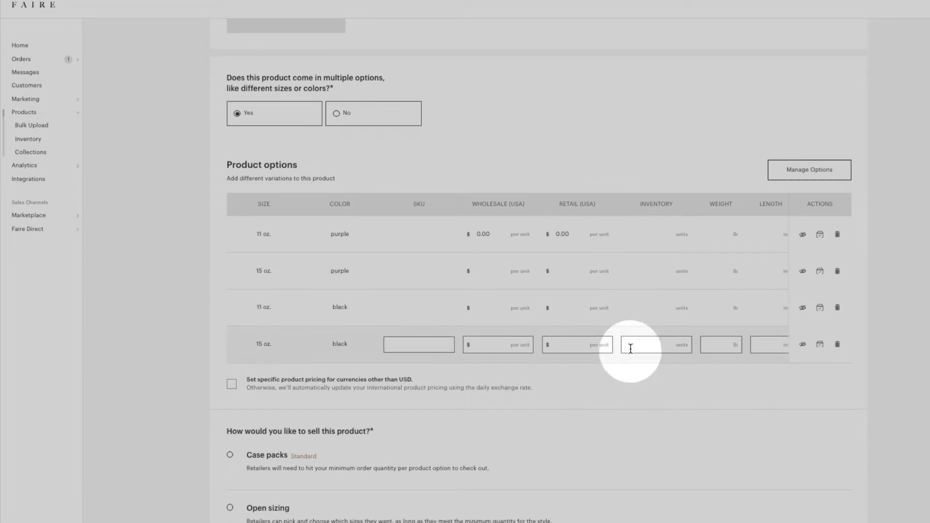
scroll(634, 347, down, 5)
scroll(660, 264, down, 2)
scroll(660, 264, up, 3)
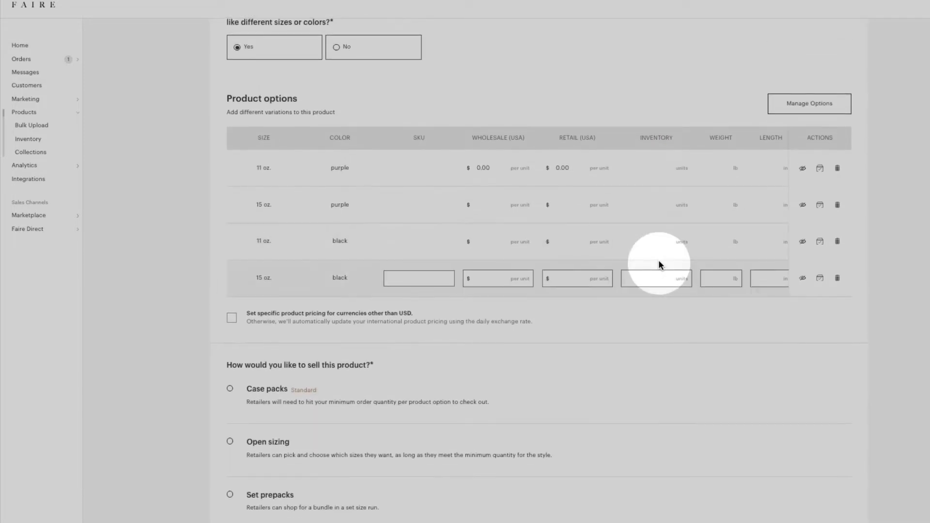
scroll(659, 262, down, 1)
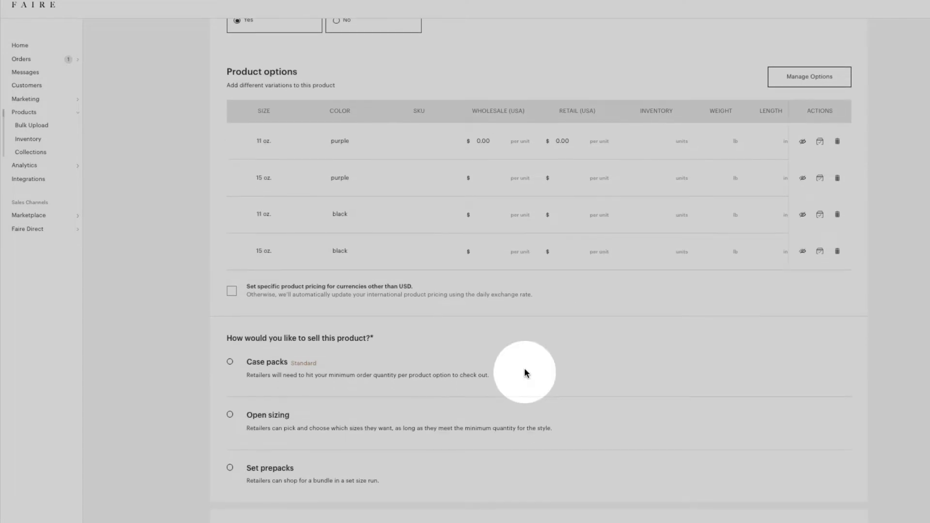
Step: Examine the inventory, weight, dimension, tariff code and SKU fields of the product variants and the setting for selling when out of stock
scroll(525, 373, up, 2)
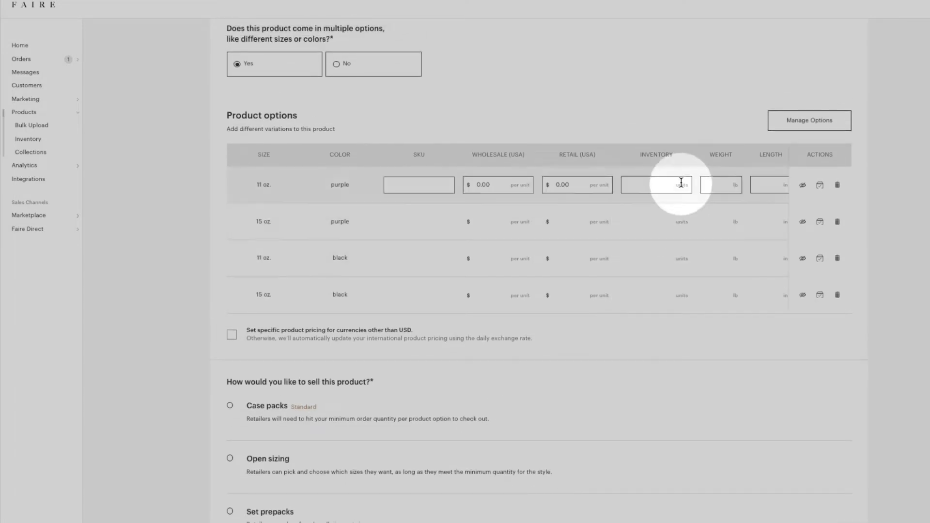
scroll(670, 228, down, 5)
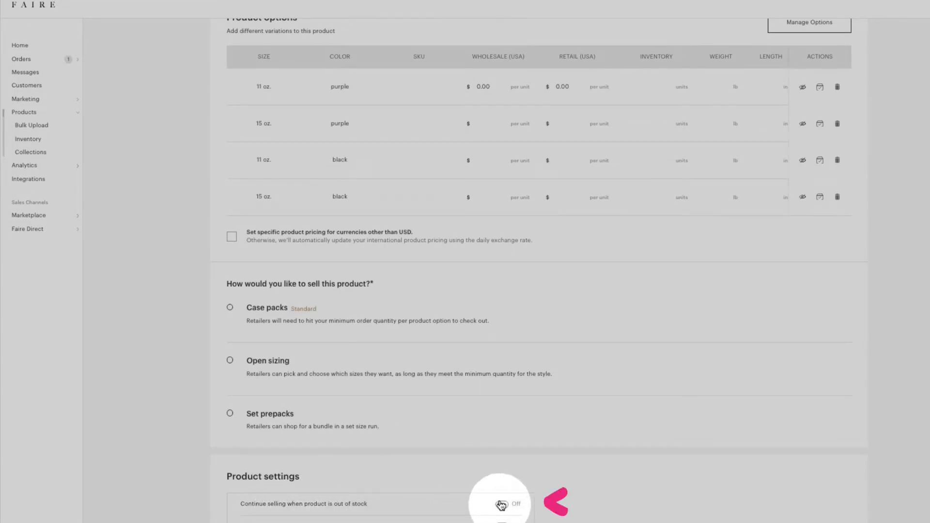
scroll(574, 465, up, 4)
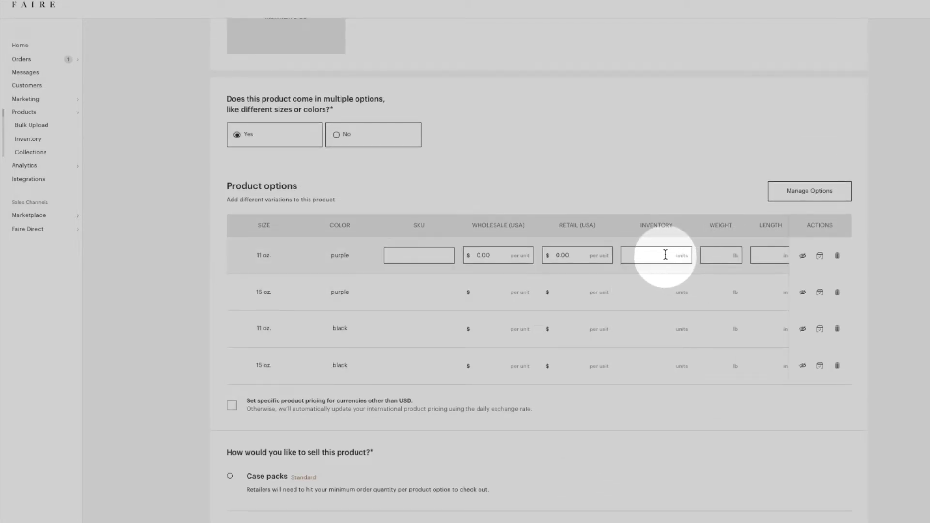
click(721, 260)
scroll(720, 258, right, 3)
scroll(719, 257, right, 3)
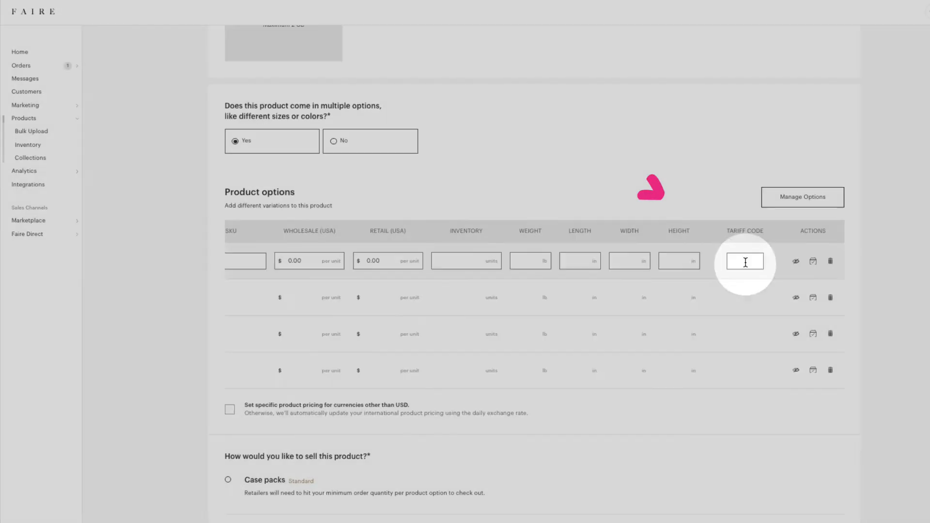
click(740, 260)
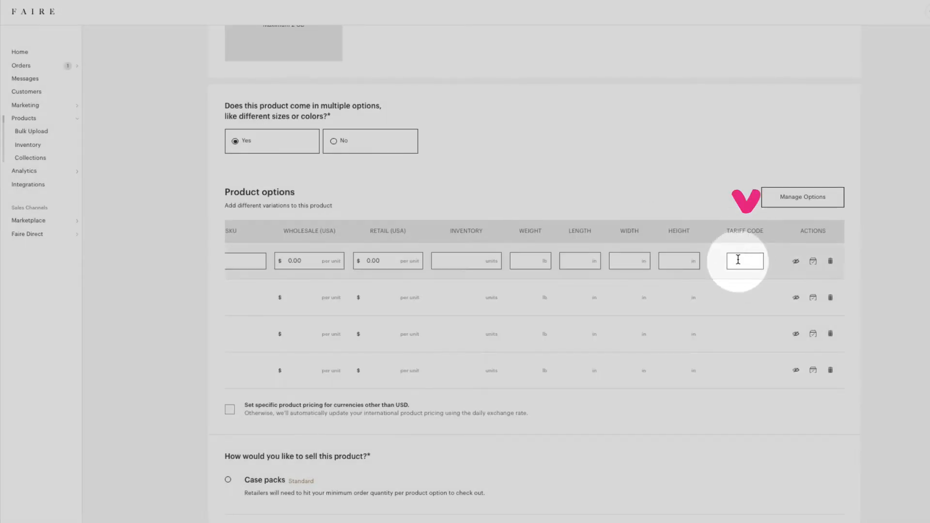
scroll(678, 257, left, 6)
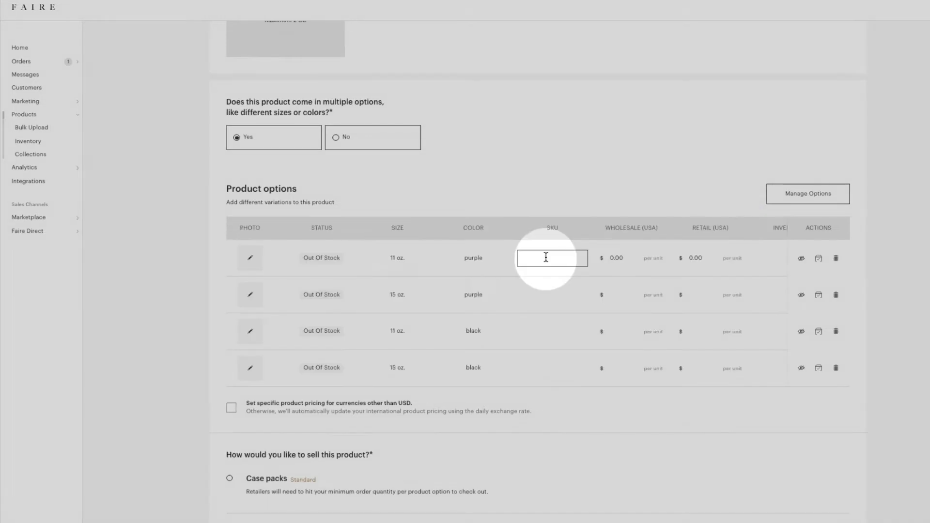
click(547, 257)
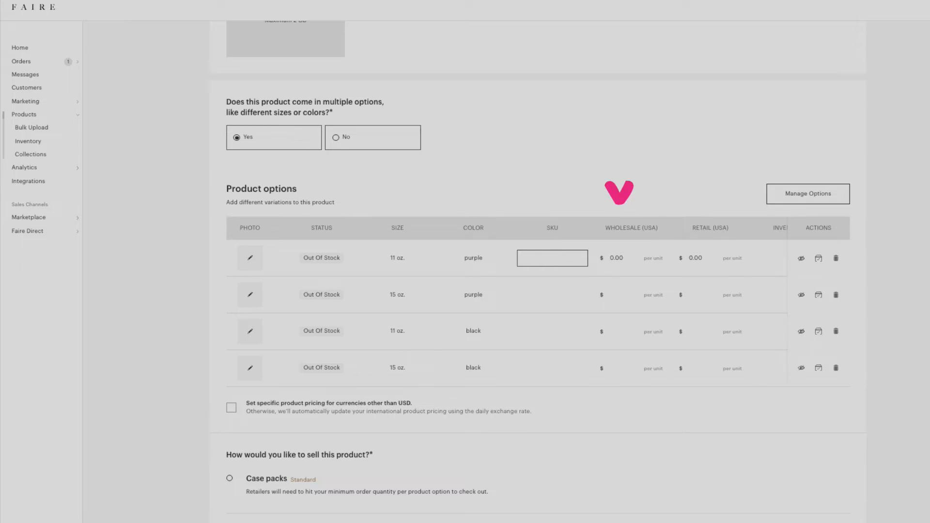
click(544, 261)
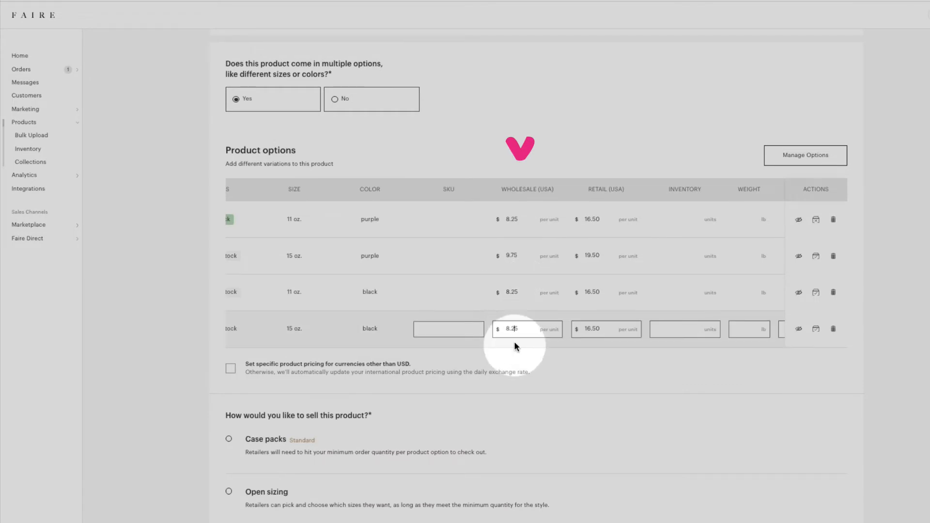
Step: Set the wholesale price of the 15 oz. black variant to $9.75
double_click(508, 328)
text(9)
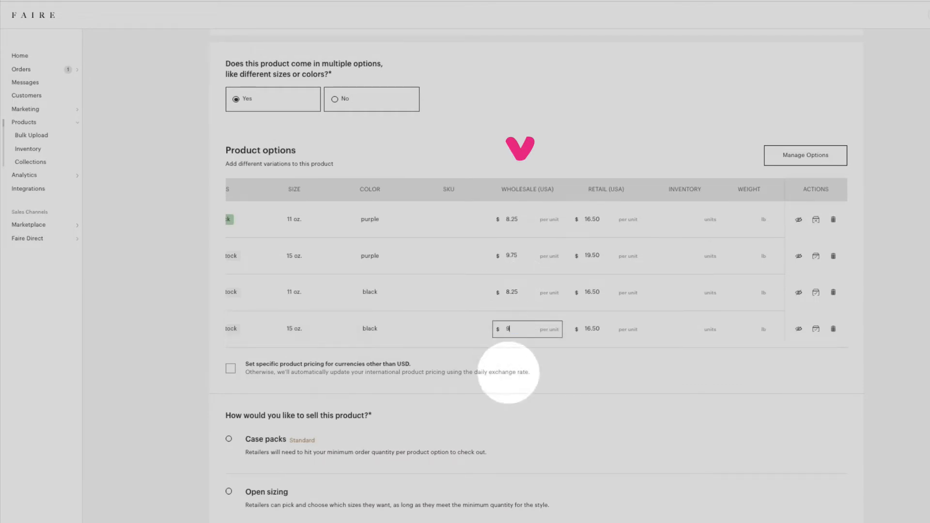
text(.75)
click(509, 372)
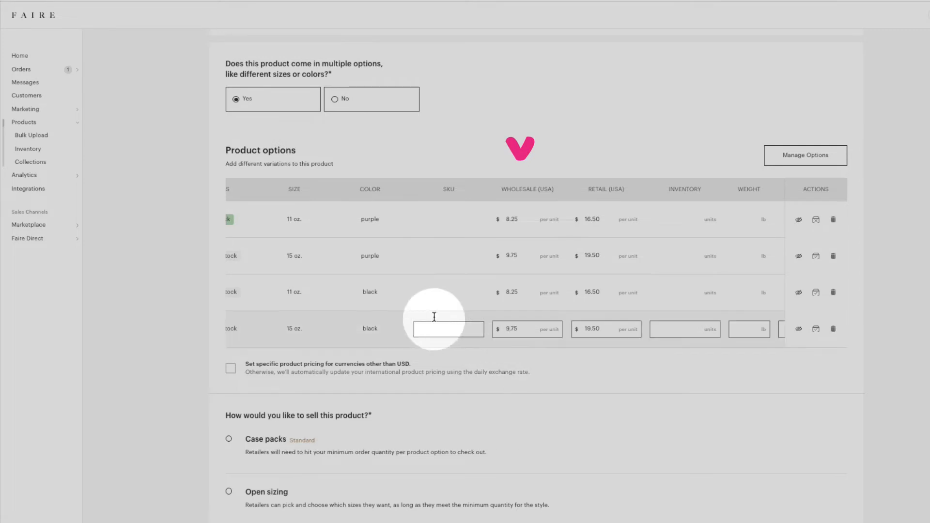
Step: Choose case packs as the way to sell the product, with a case quantity and minimum order quantity of 2 units
scroll(434, 313, down, 2)
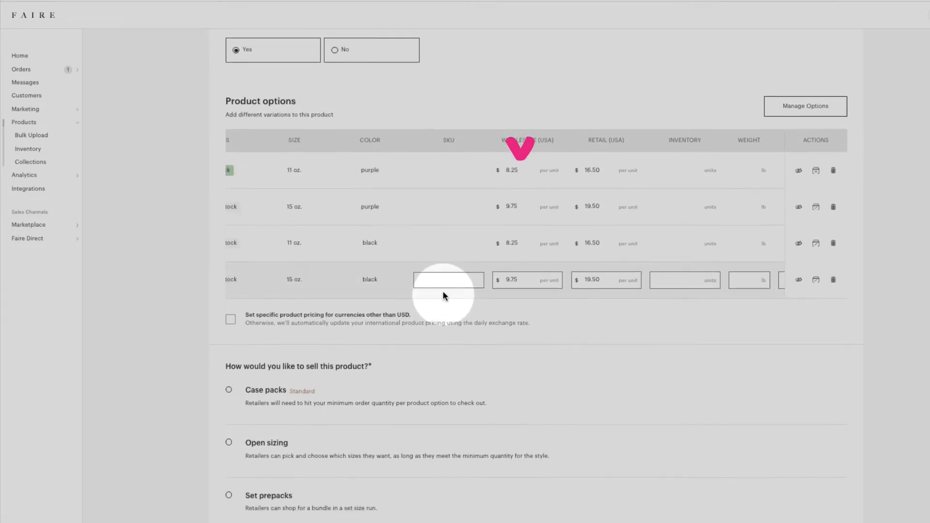
scroll(231, 276, down, 1)
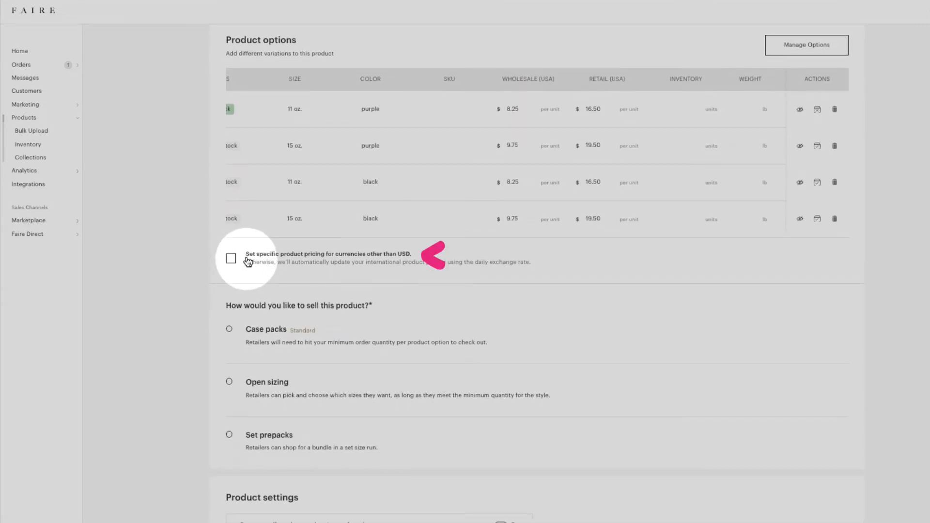
scroll(253, 263, down, 1)
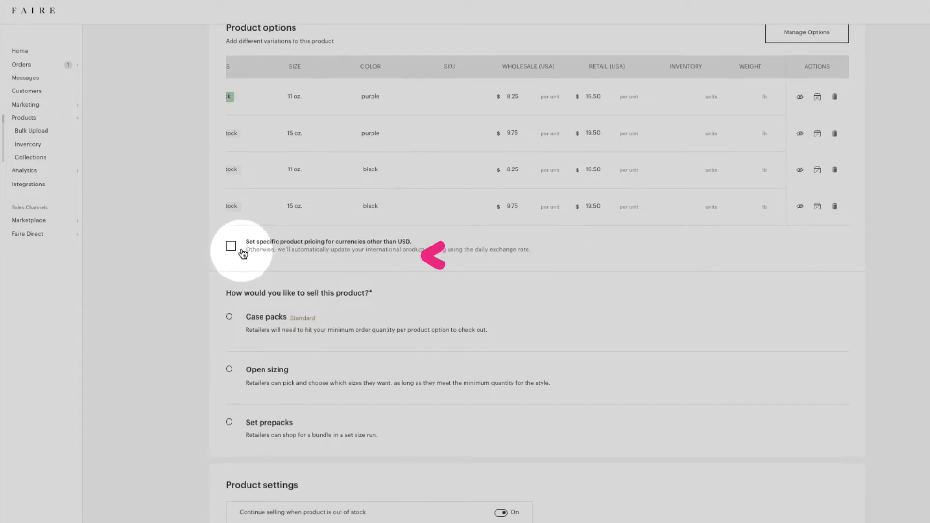
scroll(234, 253, down, 1)
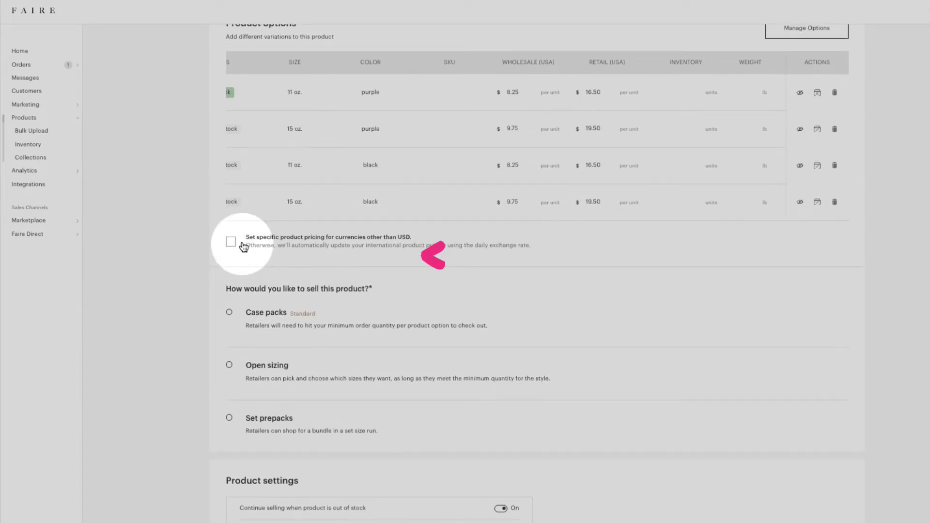
scroll(228, 317, up, 1)
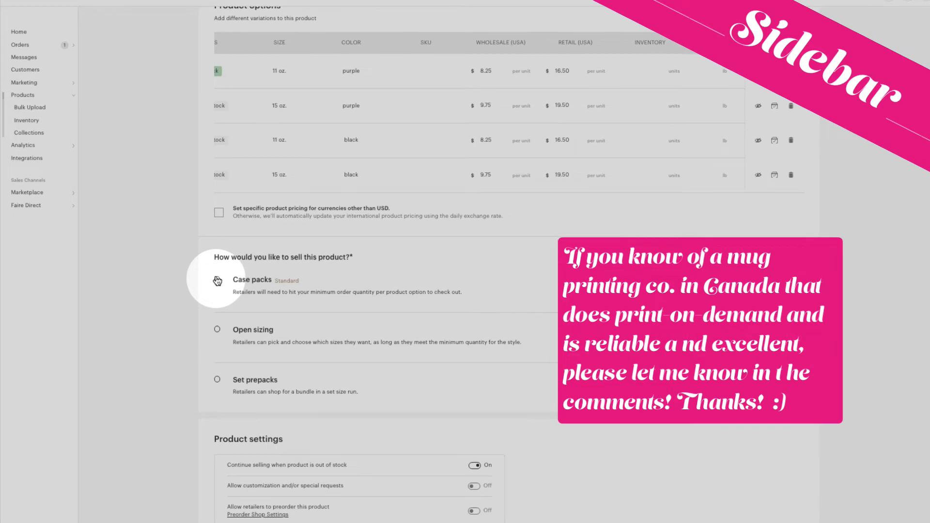
scroll(233, 359, up, 1)
scroll(244, 344, down, 1)
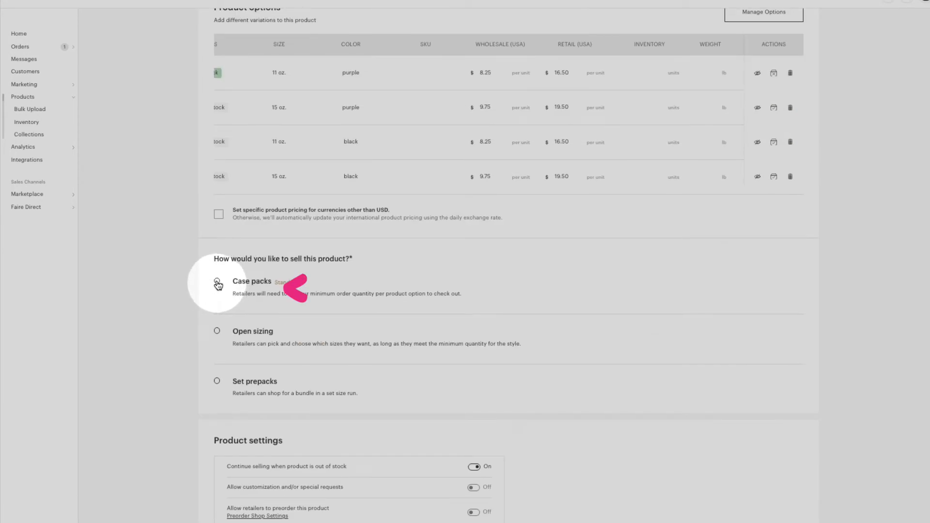
click(217, 284)
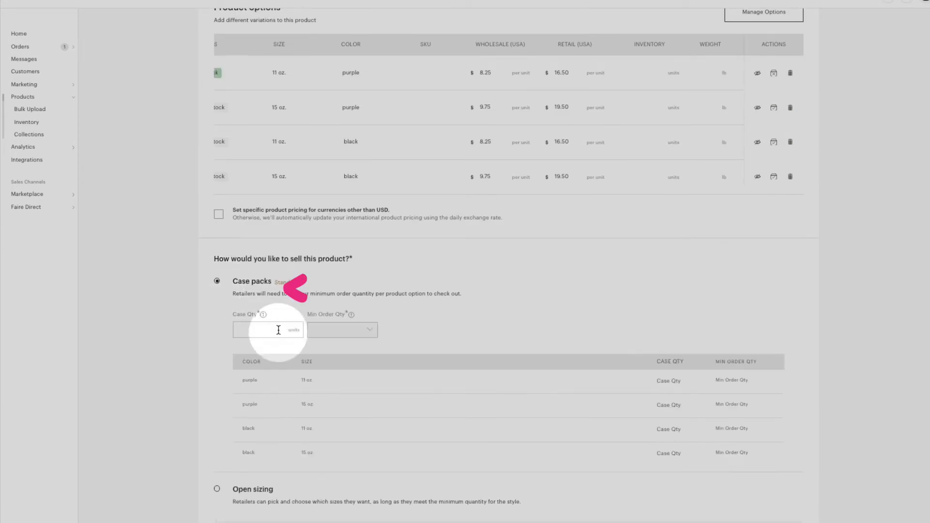
click(279, 330)
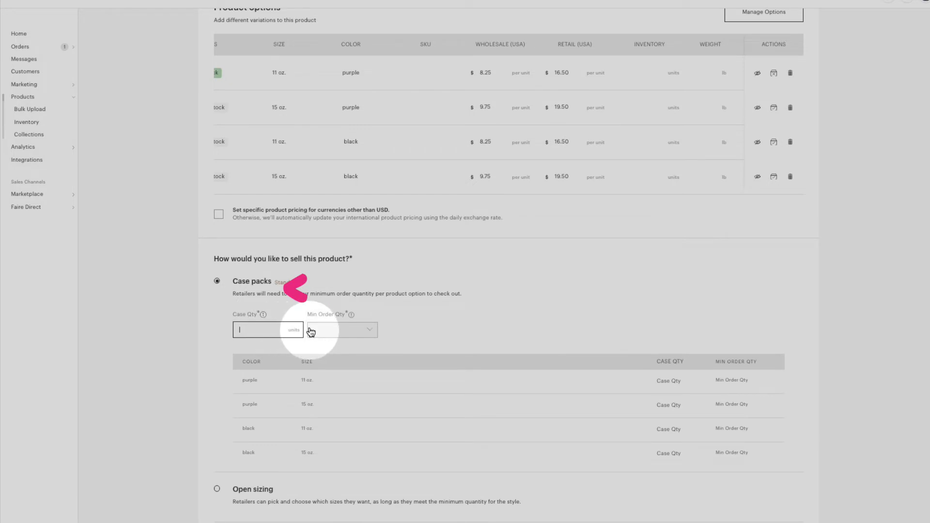
text(2)
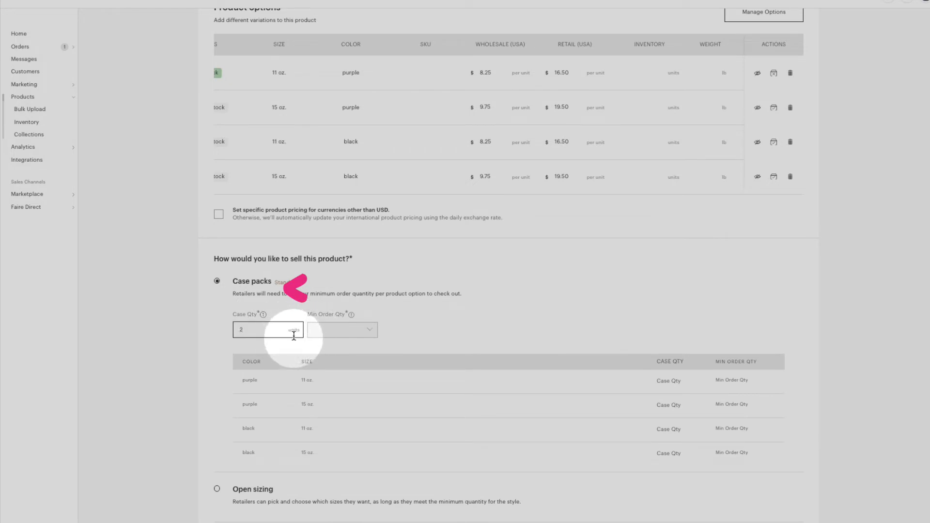
click(318, 379)
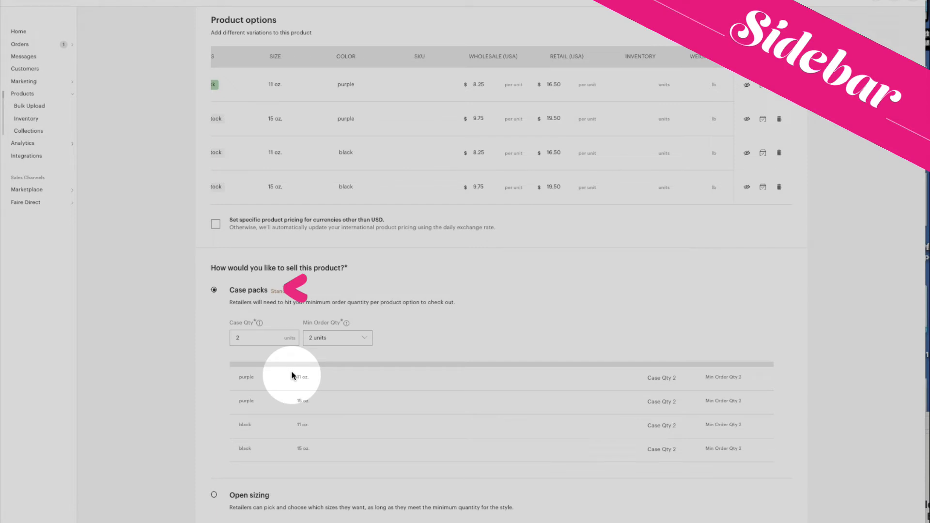
click(238, 337)
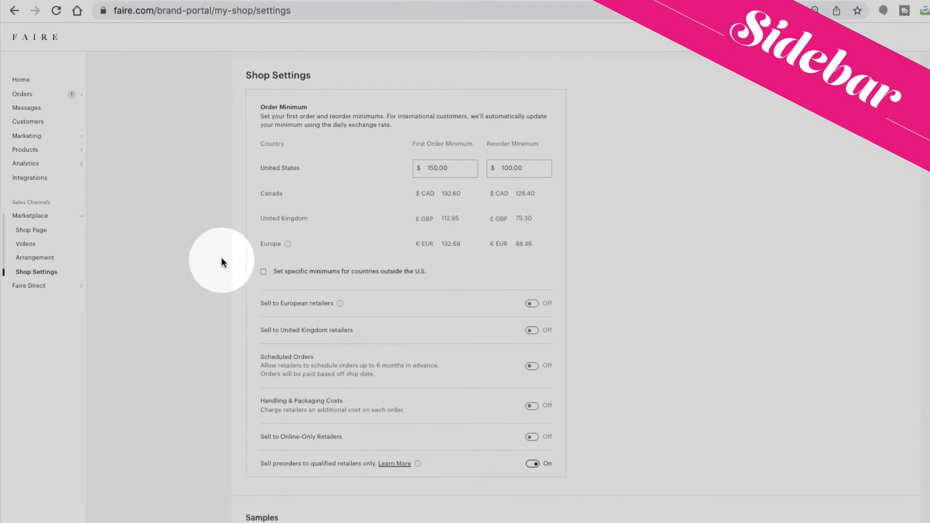
Step: Examine the order minimums and retailer selling settings on the marketplace Shop Settings page
scroll(221, 259, down, 2)
scroll(221, 261, up, 3)
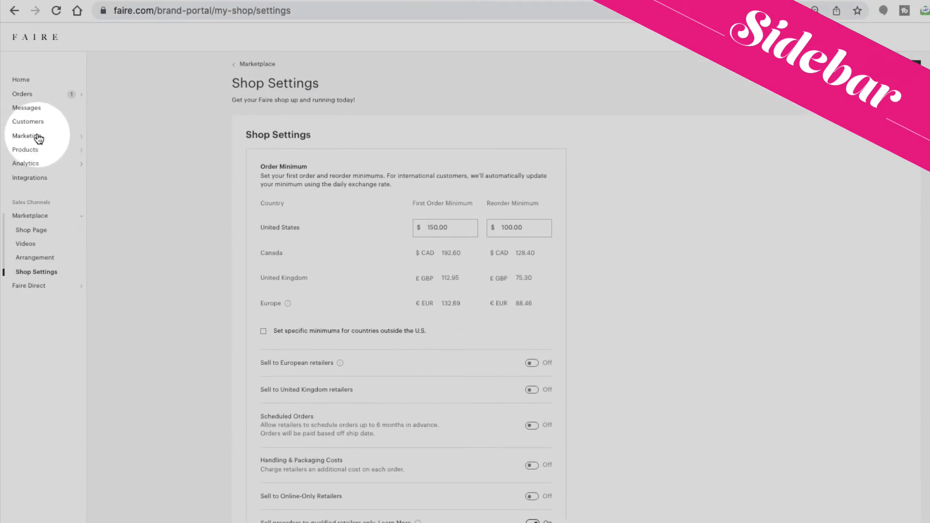
scroll(245, 397, down, 1)
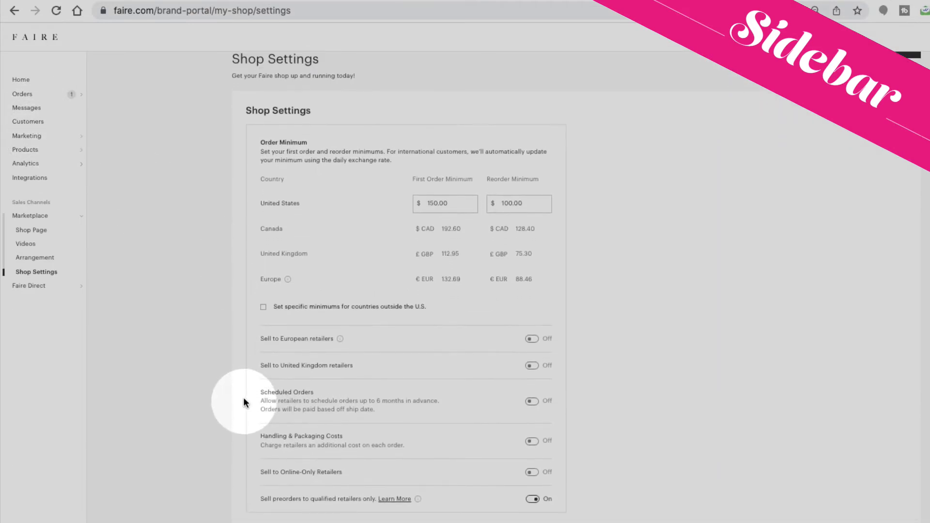
scroll(243, 398, up, 1)
scroll(244, 398, down, 1)
scroll(243, 402, down, 3)
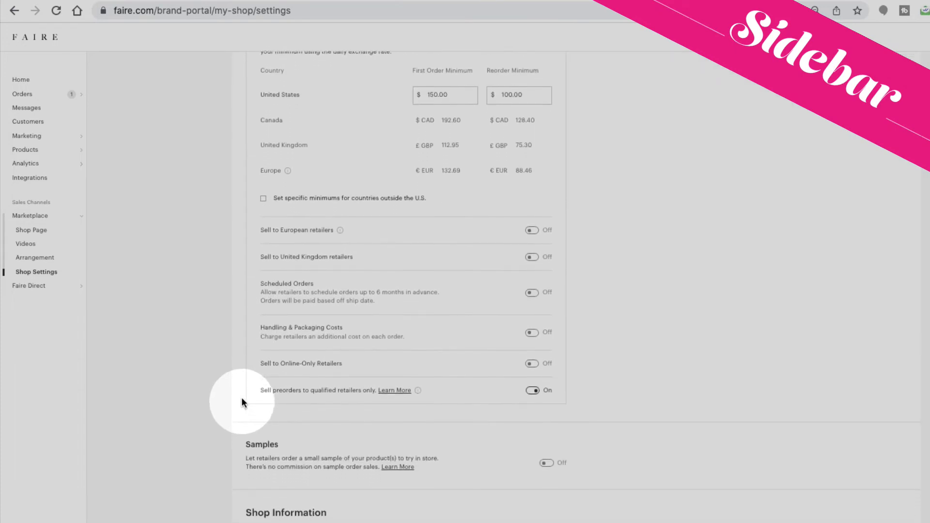
scroll(244, 402, down, 1)
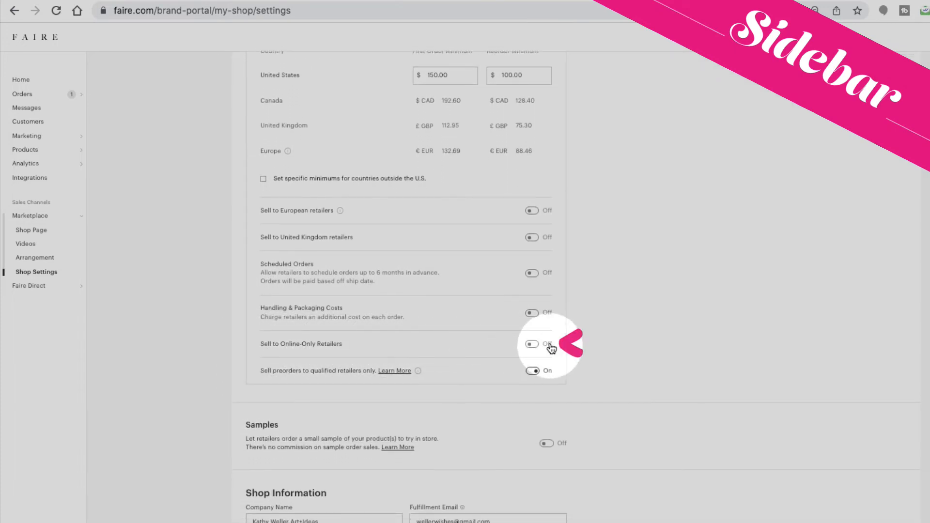
Step: Toggle Sell to Online-Only Retailers on and off in the shop settings to examine the related social sellers setting
click(534, 345)
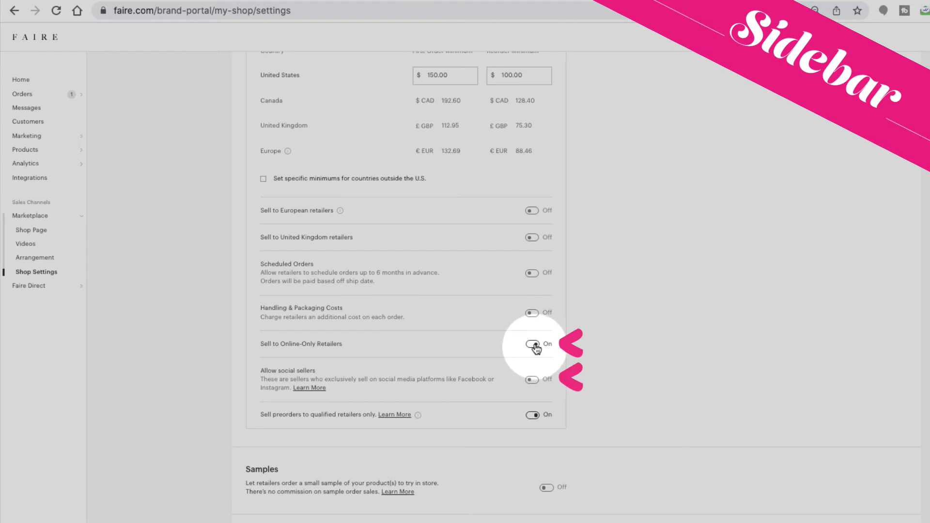
click(535, 346)
click(533, 346)
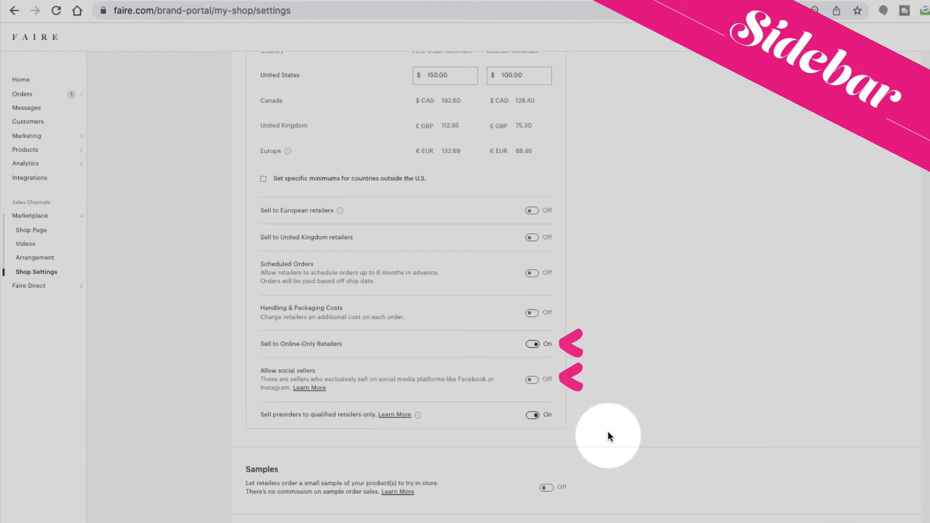
click(531, 345)
click(532, 345)
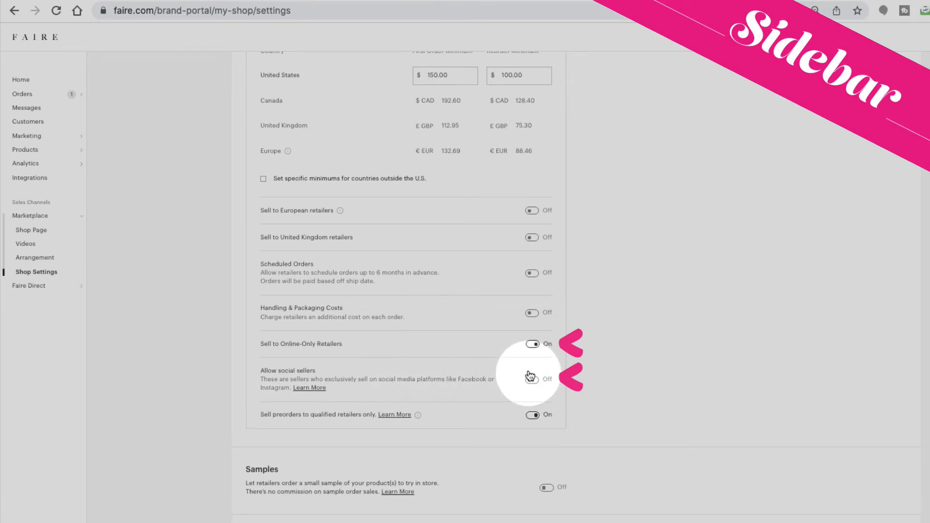
click(532, 345)
click(532, 345)
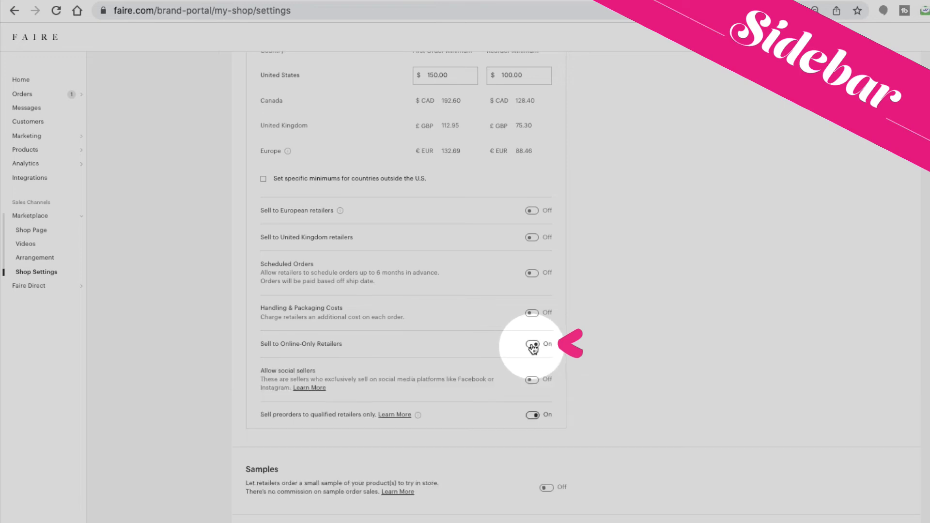
click(532, 346)
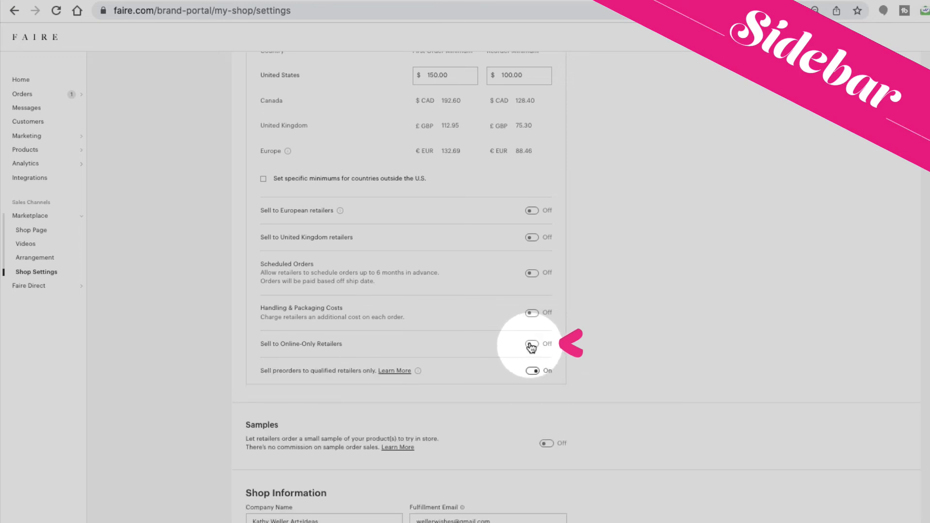
click(532, 346)
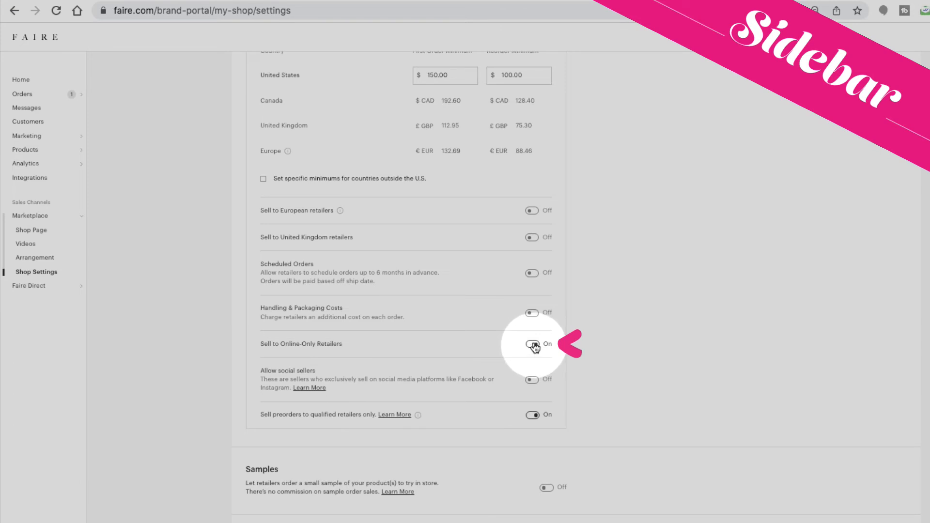
click(533, 345)
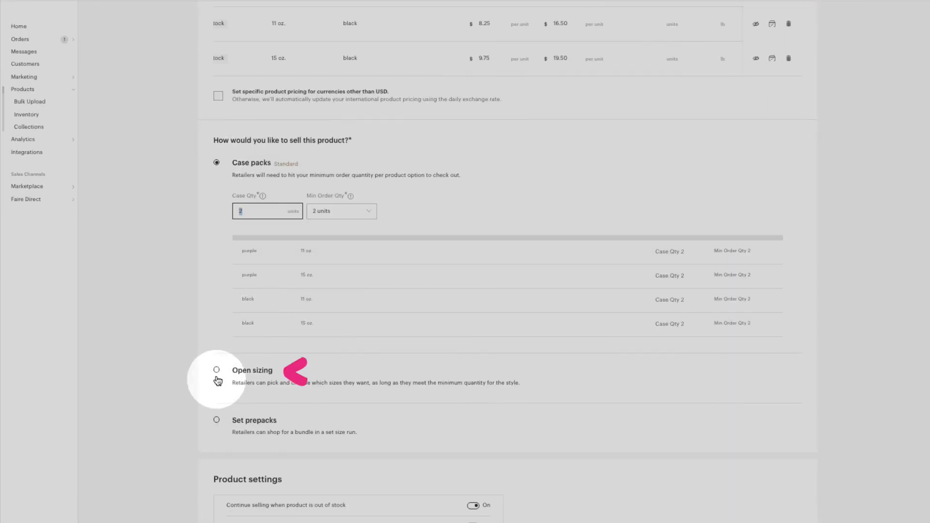
Step: Save the product listing as a draft with case packs kept as the selling method
click(216, 380)
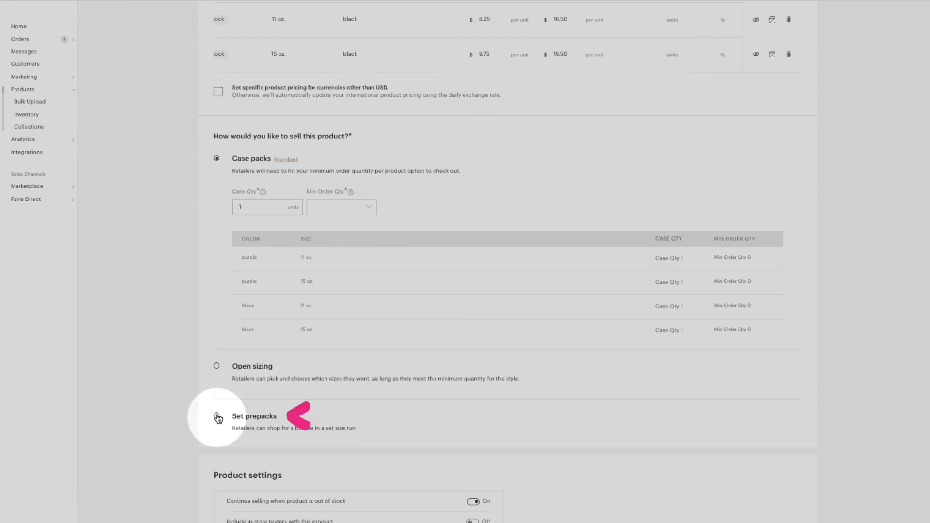
click(215, 431)
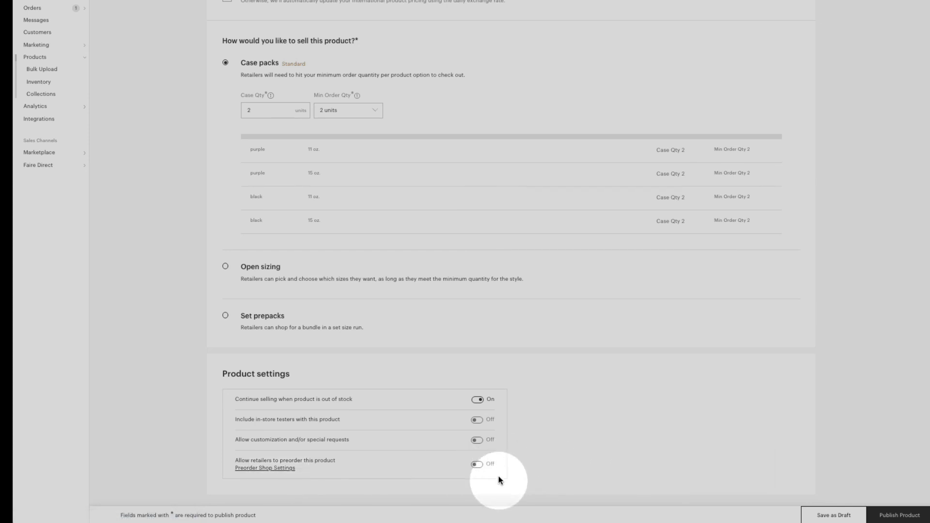
click(851, 516)
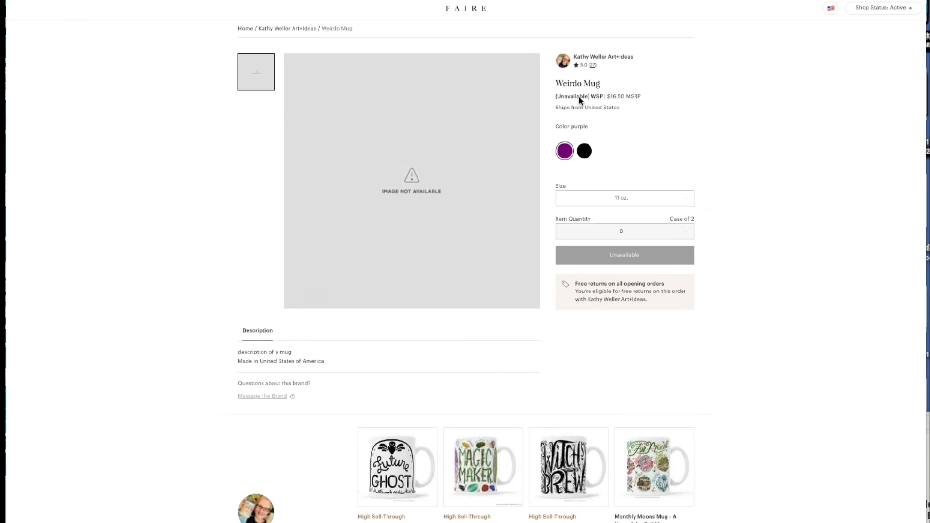
Step: Check the purple and black color choices and the 15 oz. size on the Weirdo Mug product page
click(586, 151)
click(564, 153)
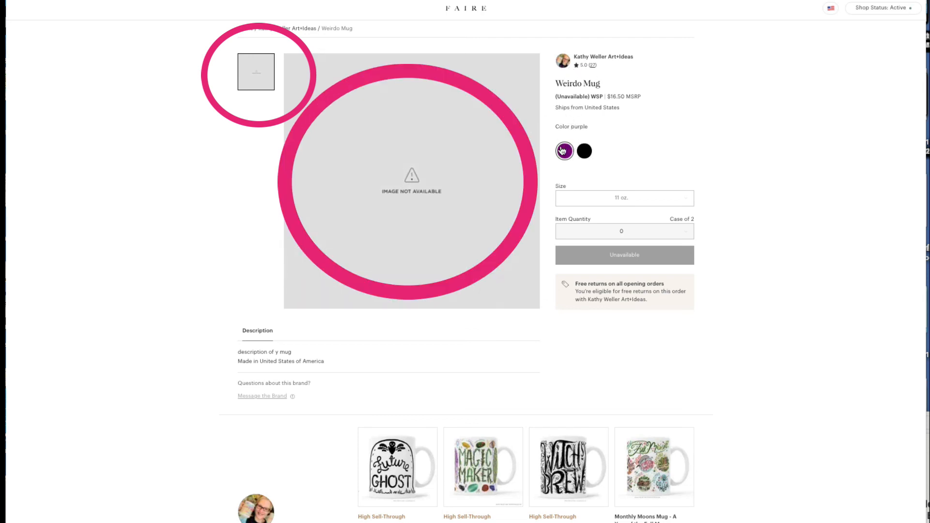
click(577, 200)
click(593, 212)
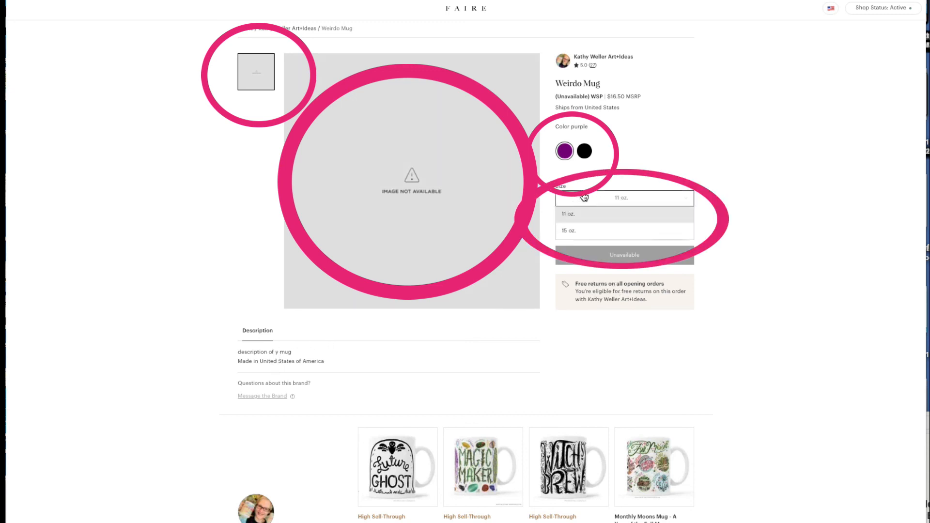
click(583, 230)
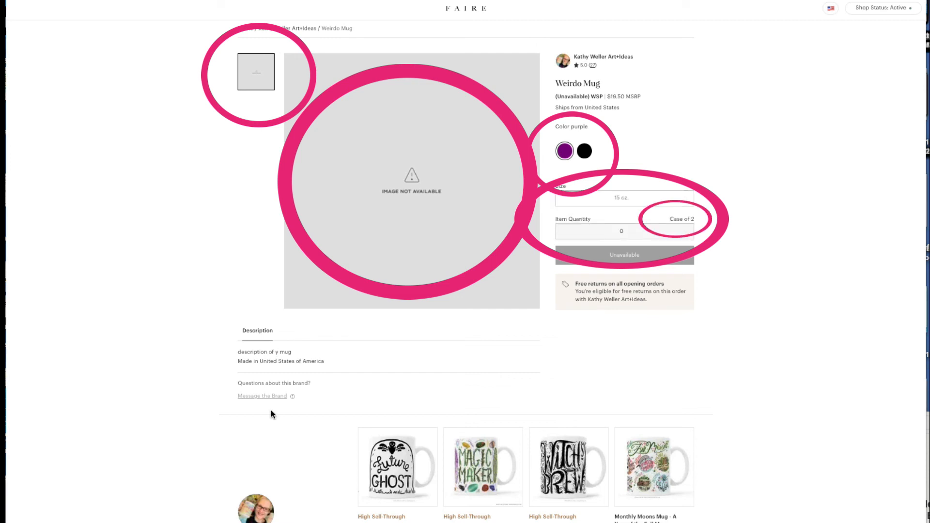